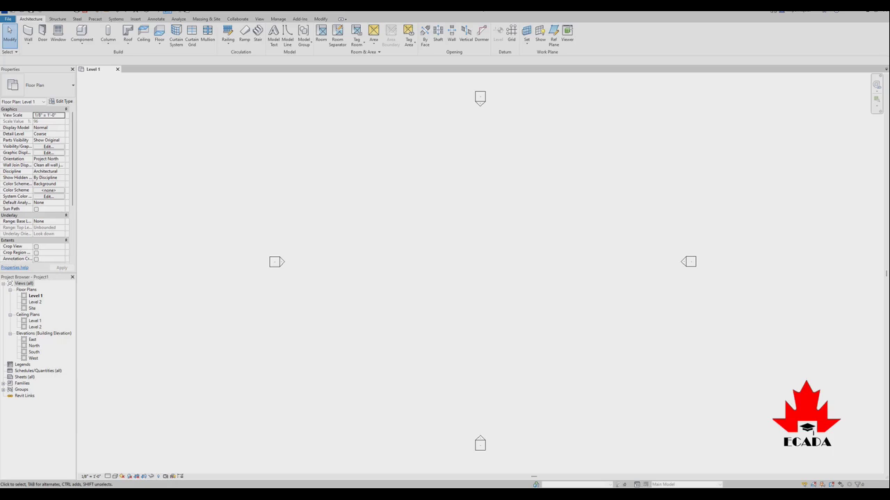
# - Start the Wall tool (WA) and duplicate Generic - 8" as a new wall type named WALL 9"
pyautogui.scroll(2, 445, 271)
pyautogui.scroll(-3, 422, 271)
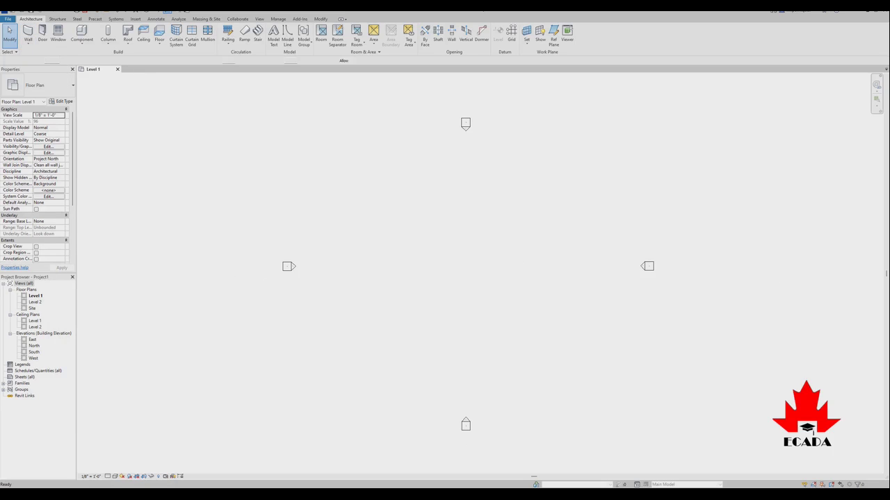
pyautogui.press('w')
pyautogui.press('a')
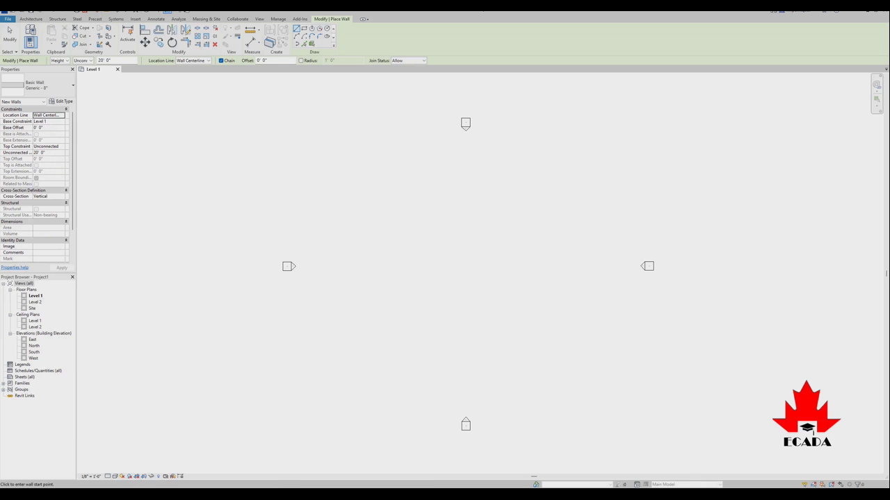
pyautogui.click(61, 101)
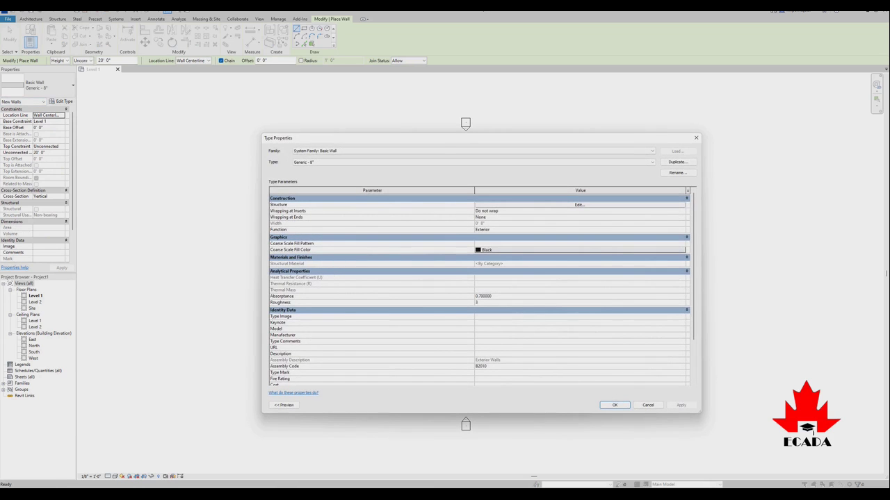
pyautogui.click(678, 162)
pyautogui.write('WALL 9')
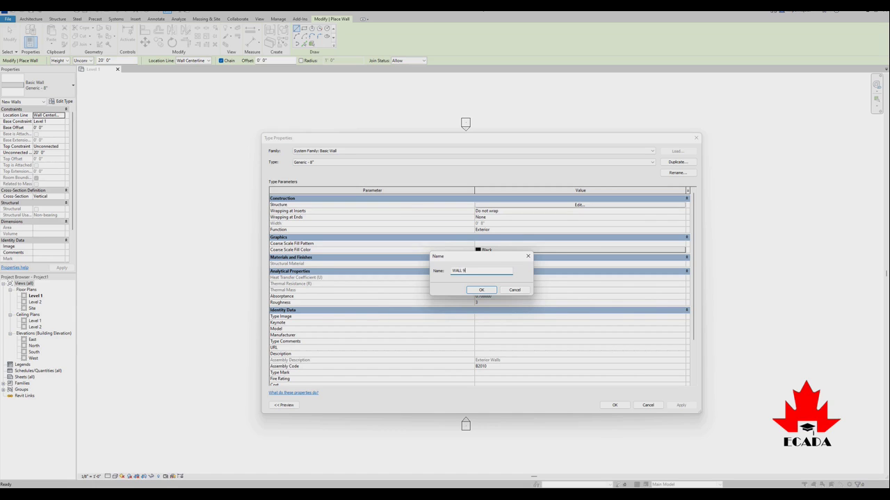
pyautogui.write('"')
pyautogui.press('Return')
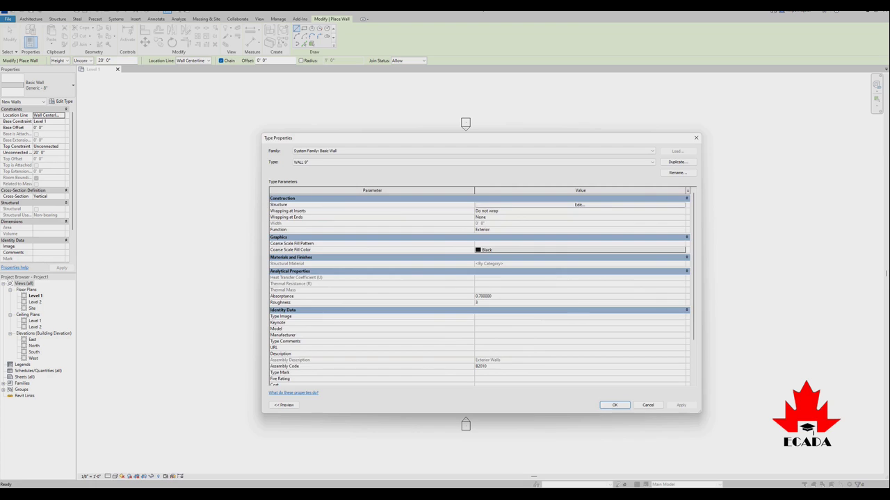
pyautogui.click(579, 204)
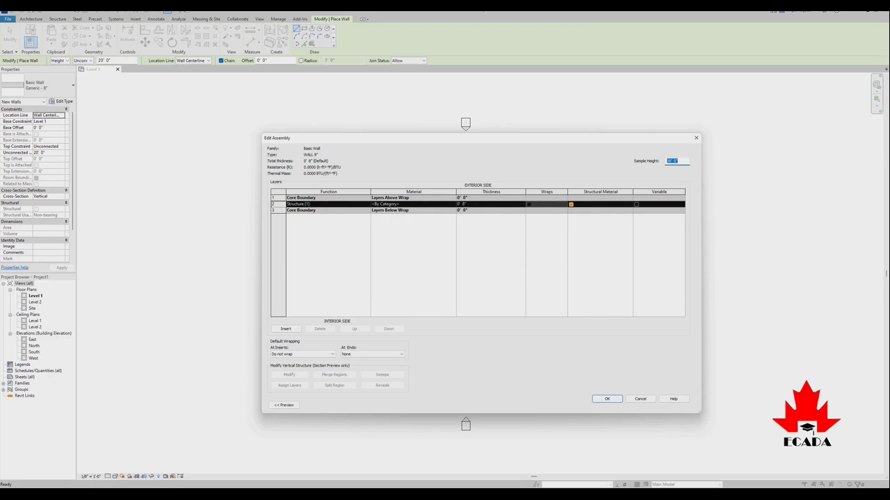
# - Make the WALL 9" structure layer 9" thick in Concrete, Precast and apply the type
pyautogui.click(463, 203)
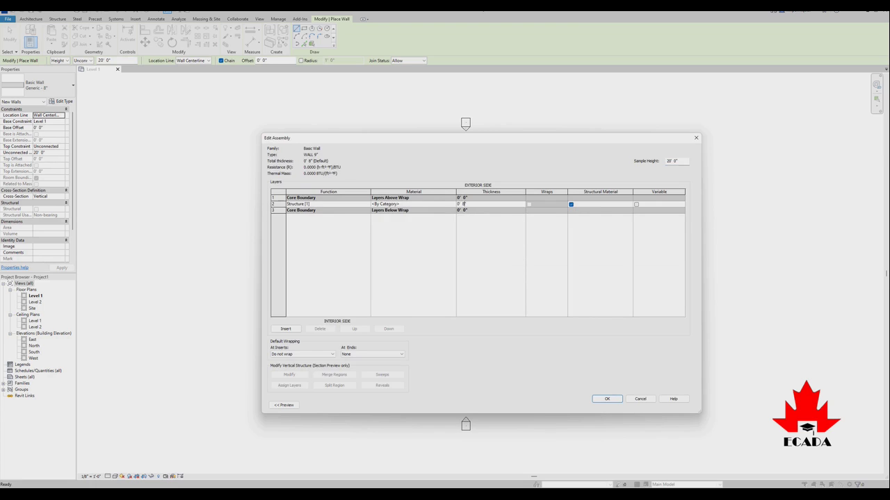
pyautogui.write('9')
pyautogui.click(386, 203)
pyautogui.click(452, 204)
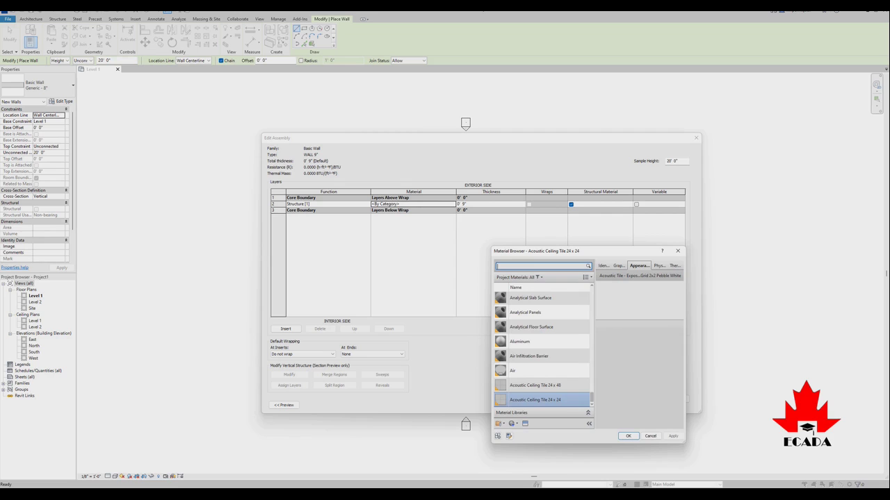
pyautogui.click(537, 277)
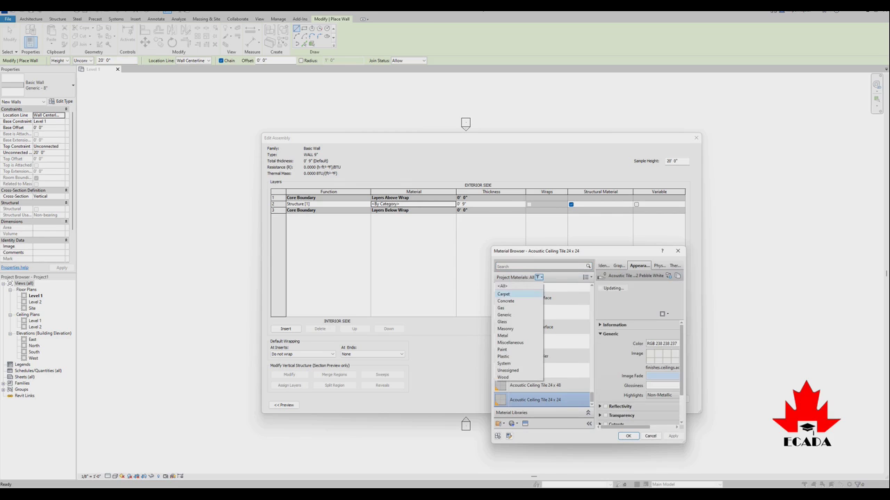
pyautogui.click(505, 301)
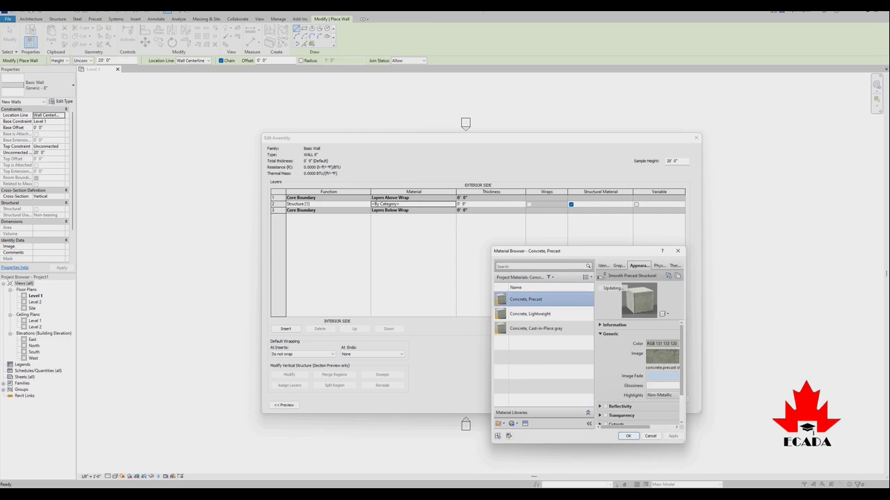
pyautogui.click(628, 435)
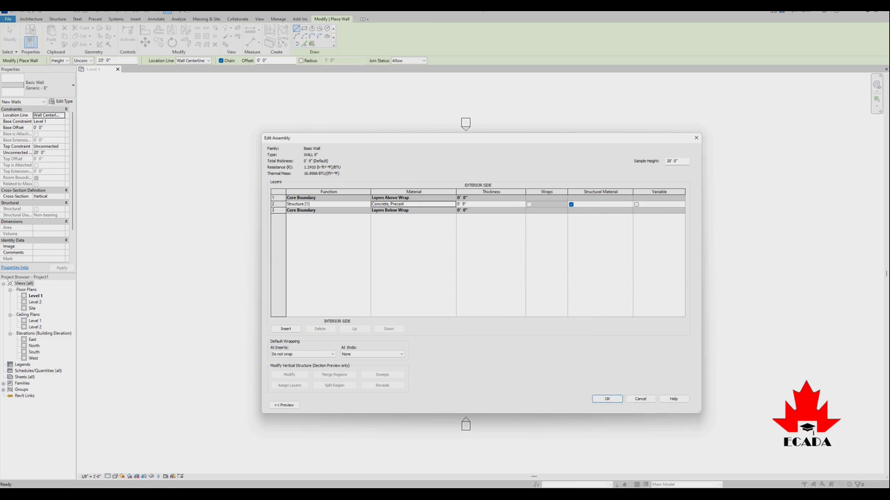
pyautogui.click(607, 399)
pyautogui.press('Return')
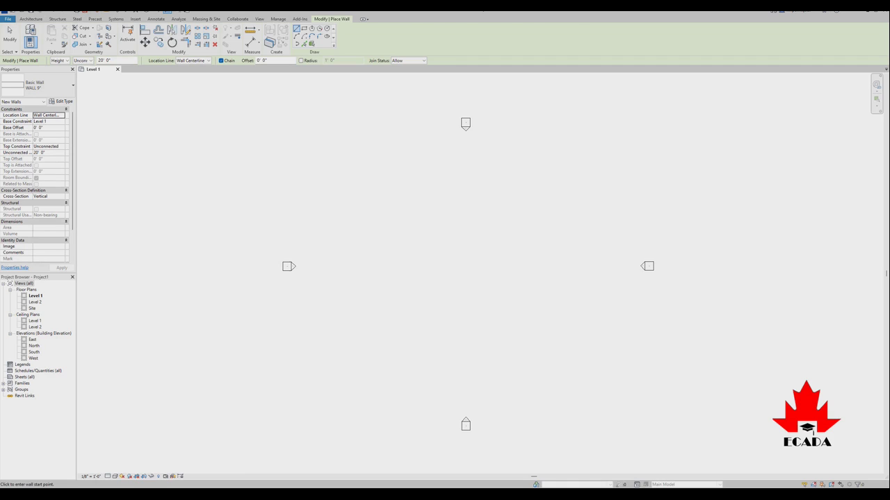
# - Draw vertical grid line 1 on the Level 1 plan
pyautogui.click(31, 19)
pyautogui.click(512, 35)
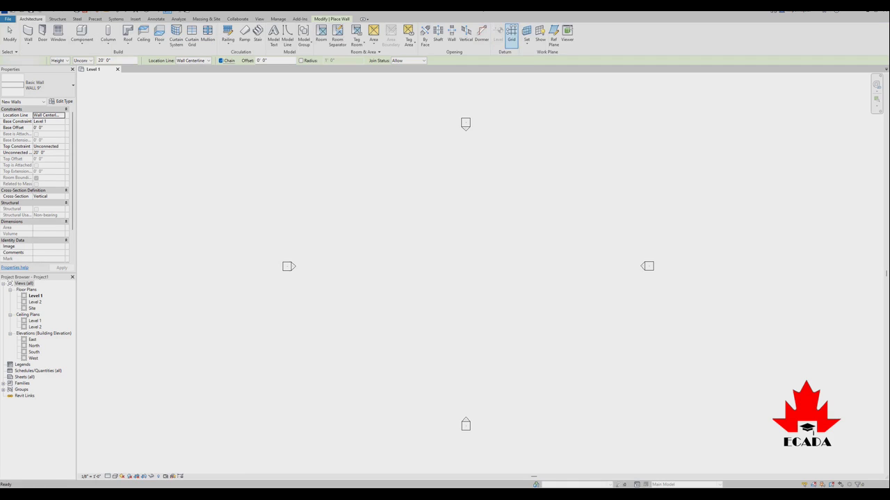
pyautogui.click(425, 360)
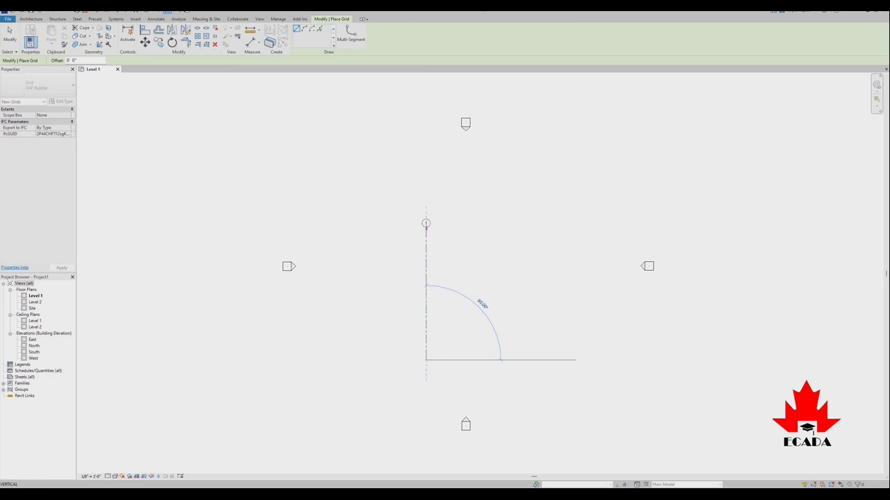
pyautogui.click(427, 202)
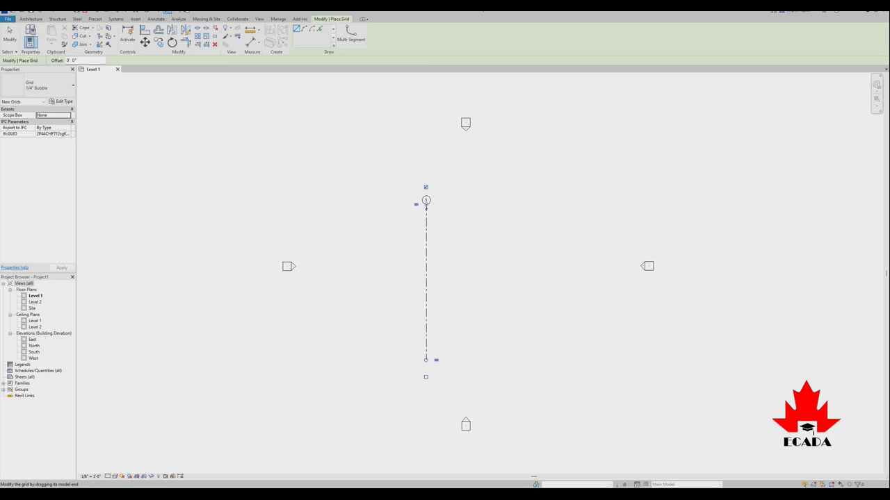
pyautogui.click(10, 35)
# - Copy grid 1 into grids 2 and 3, each 10 feet apart
pyautogui.moveTo(450, 218); pyautogui.dragTo(369, 171)
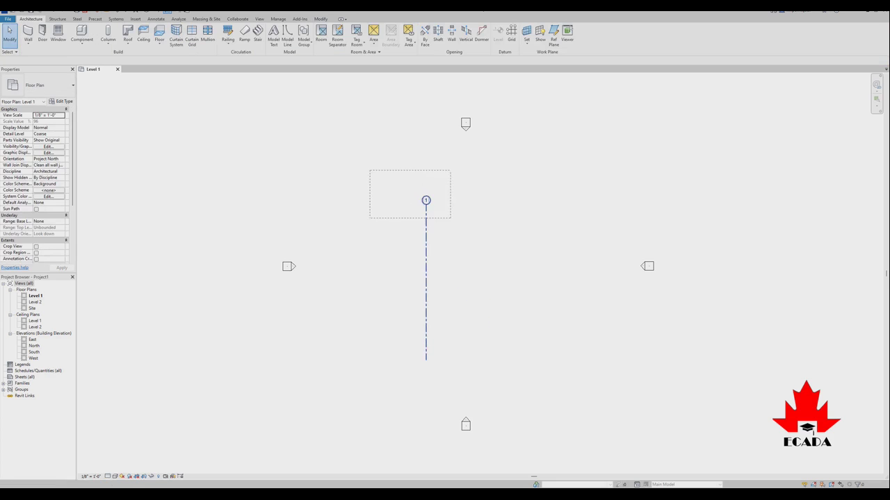
pyautogui.click(158, 42)
pyautogui.click(426, 204)
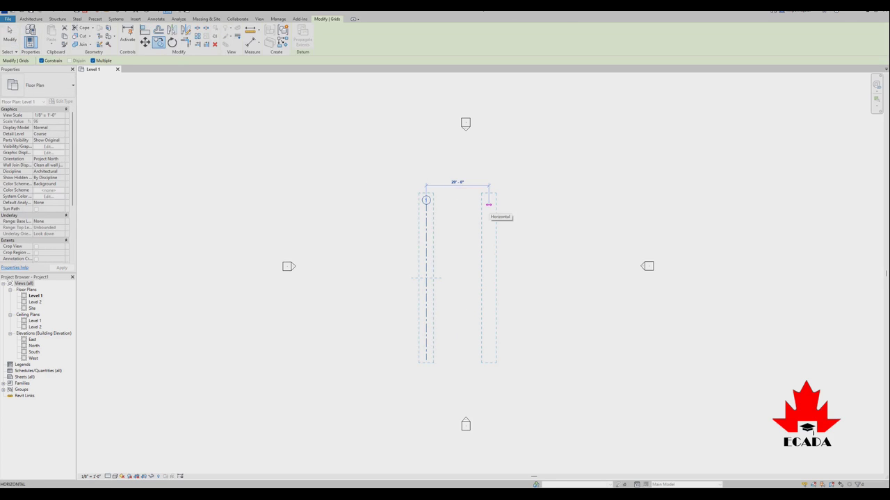
pyautogui.write('1')
pyautogui.press('Return')
pyautogui.write('10')
pyautogui.press('Return')
pyautogui.rightClick(518, 205)
pyautogui.click(542, 209)
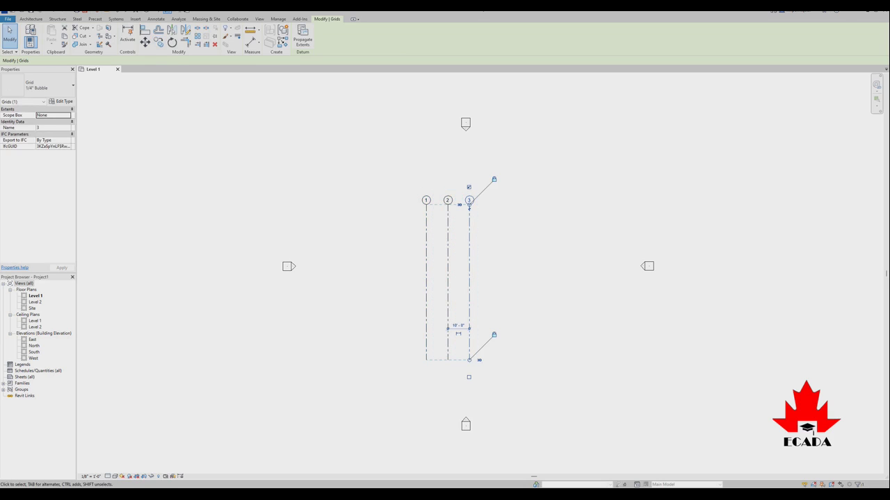
pyautogui.press('Escape')
# - Nudge all three vertical grids slightly to the right
pyautogui.moveTo(489, 221); pyautogui.dragTo(402, 227)
pyautogui.press('Right')
pyautogui.press('Right')
pyautogui.press('Right')
pyautogui.press('Right')
pyautogui.press('Right')
pyautogui.press('Right')
pyautogui.press('Right')
pyautogui.press('Right')
pyautogui.press('Right')
pyautogui.press('Right')
pyautogui.press('Right')
pyautogui.press('Right')
pyautogui.press('Right')
pyautogui.press('Right')
pyautogui.press('Right')
pyautogui.press('Right')
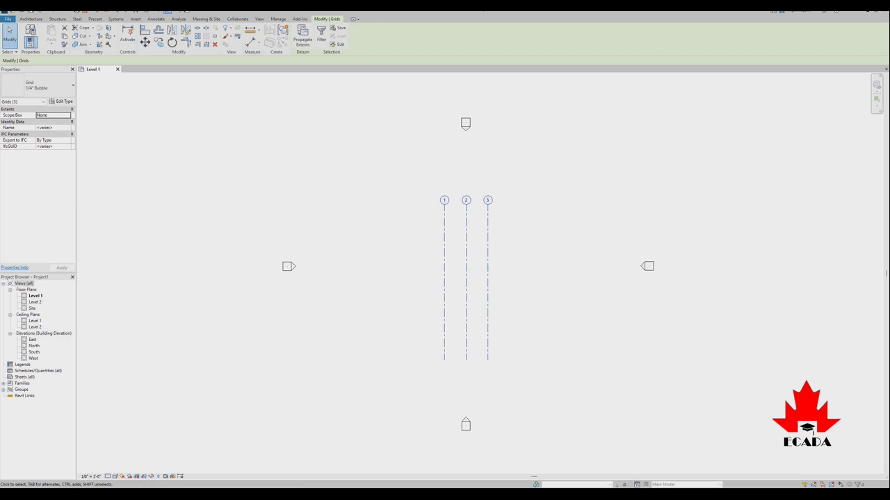
pyautogui.press('Right')
pyautogui.press('Escape')
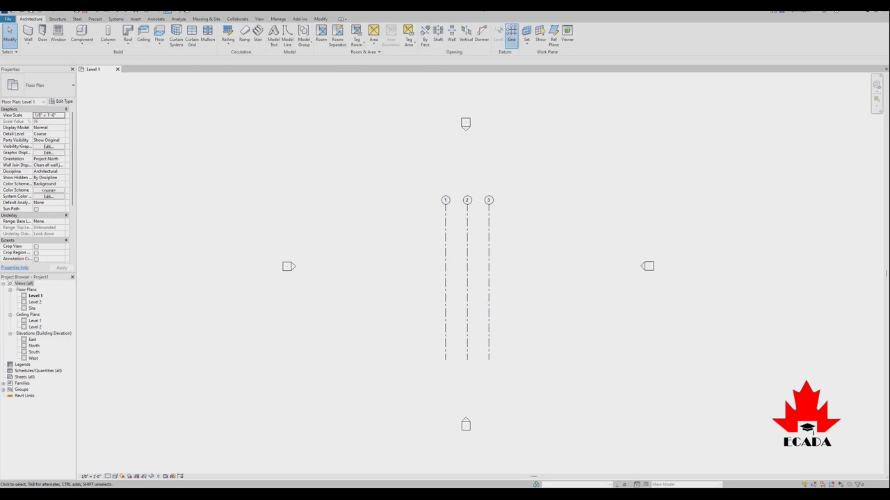
# - Draw a horizontal grid line across grids 1–3
pyautogui.click(511, 34)
pyautogui.scroll(3, 483, 203)
pyautogui.click(388, 230)
pyautogui.click(540, 230)
pyautogui.rightClick(540, 232)
pyautogui.click(549, 235)
pyautogui.scroll(2, 545, 234)
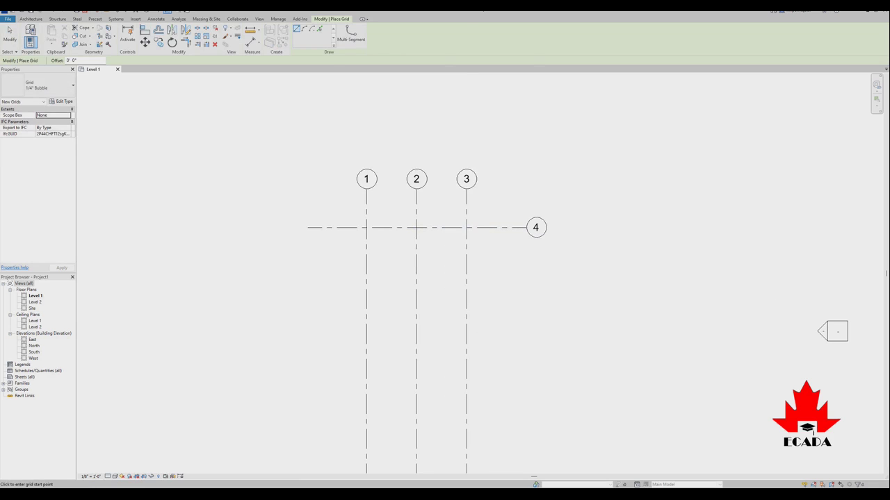
pyautogui.press('Escape')
pyautogui.scroll(2, 536, 228)
# - Relabel the new horizontal grid's bubble as A
pyautogui.click(536, 228)
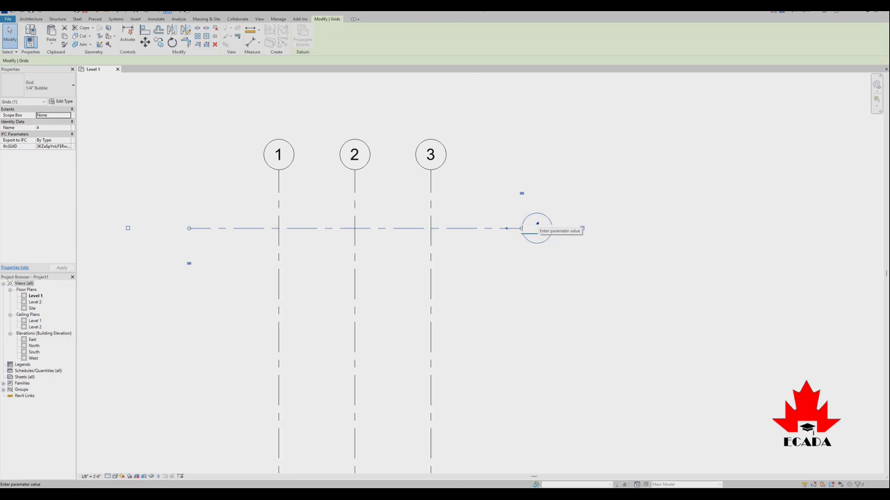
pyautogui.write('a')
pyautogui.press('Return')
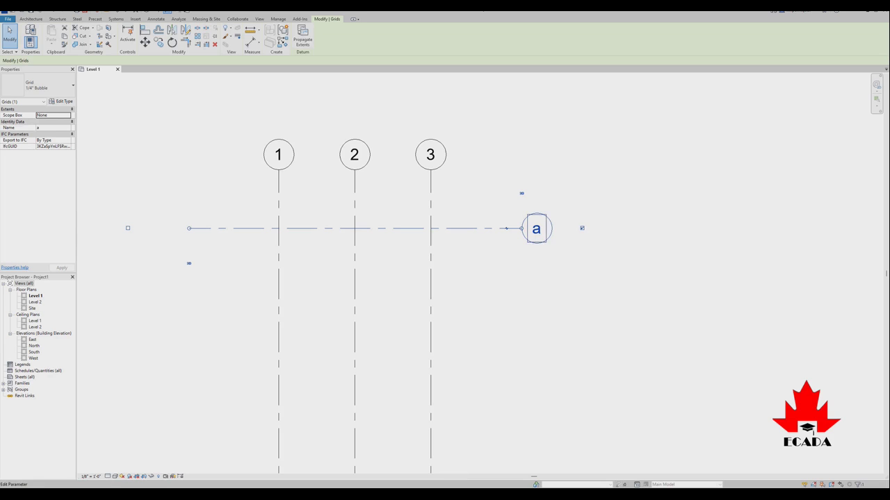
pyautogui.click(536, 229)
pyautogui.write('A')
pyautogui.press('Return')
pyautogui.scroll(-2, 564, 270)
pyautogui.press('Escape')
# - Copy grid A from the 3/A intersection into grids B and C, 20 feet apart
pyautogui.click(545, 243)
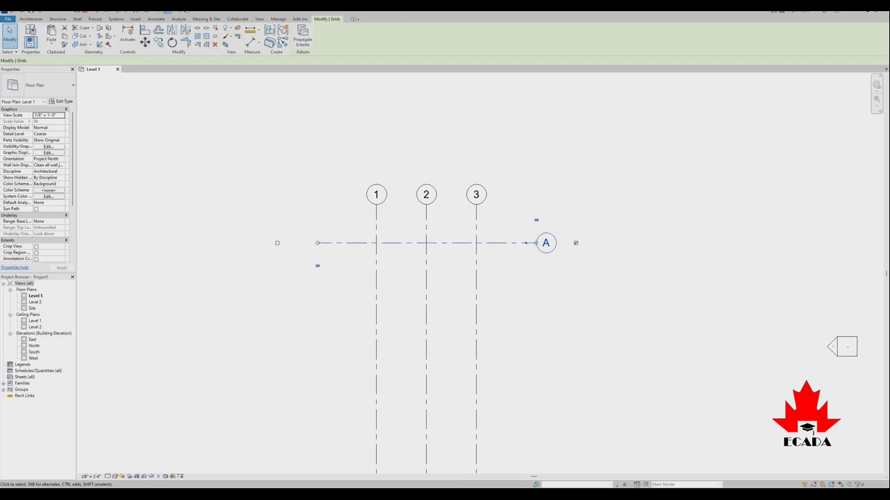
pyautogui.click(159, 42)
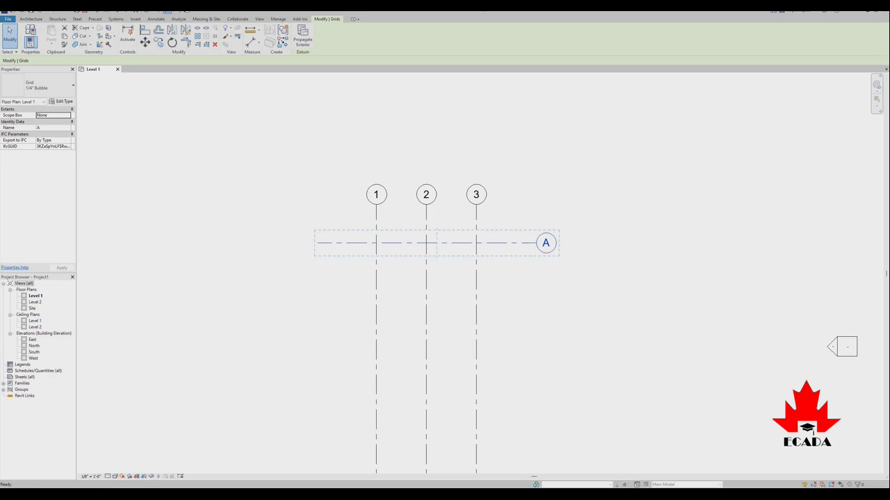
pyautogui.click(476, 242)
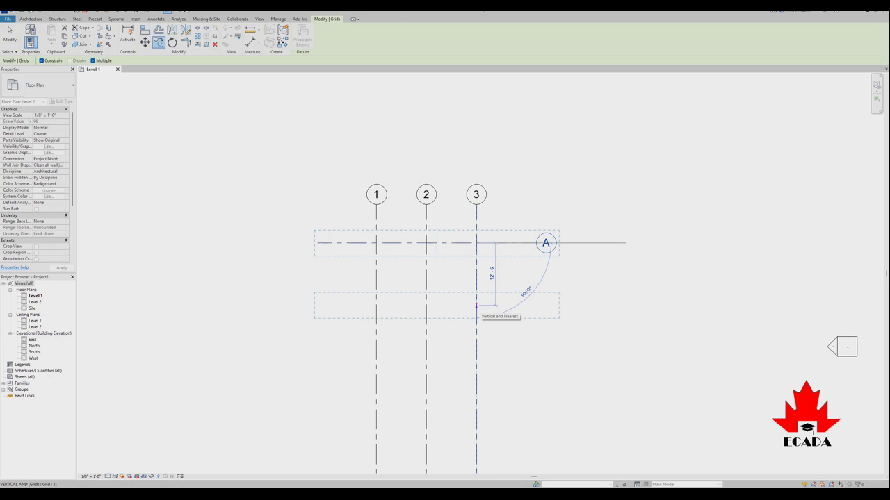
pyautogui.write('20')
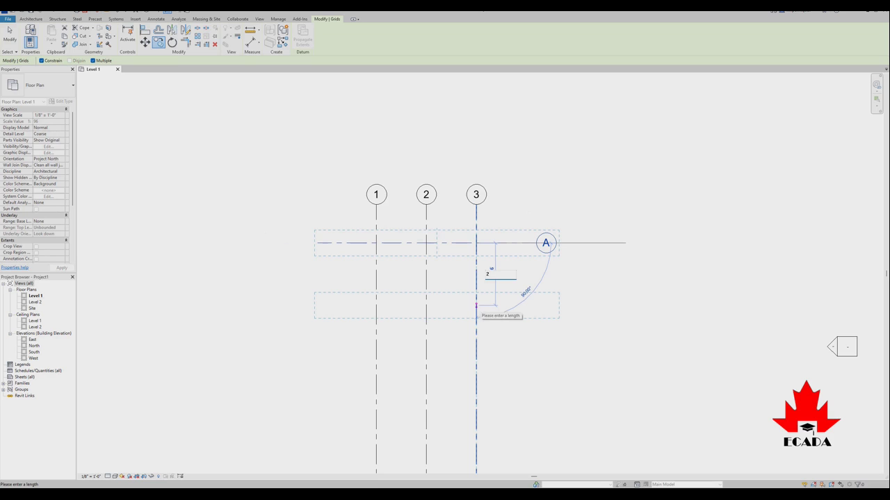
pyautogui.press('Return')
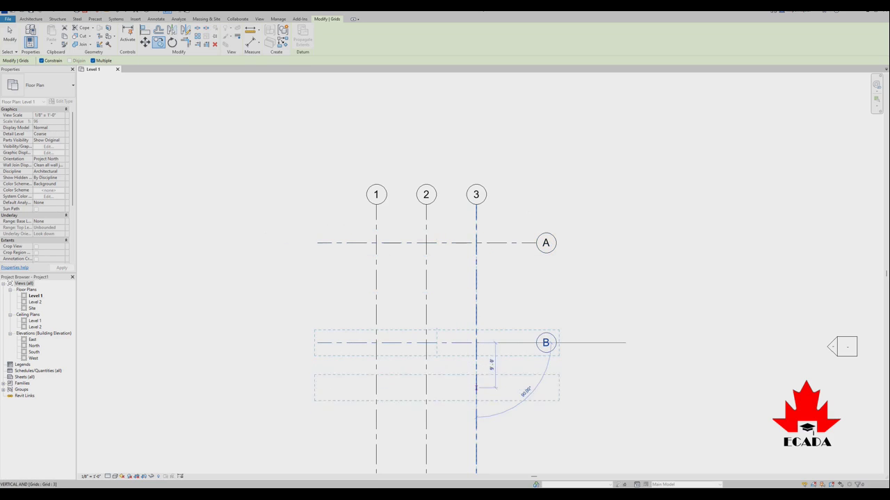
pyautogui.scroll(-2, 479, 410)
pyautogui.write('20')
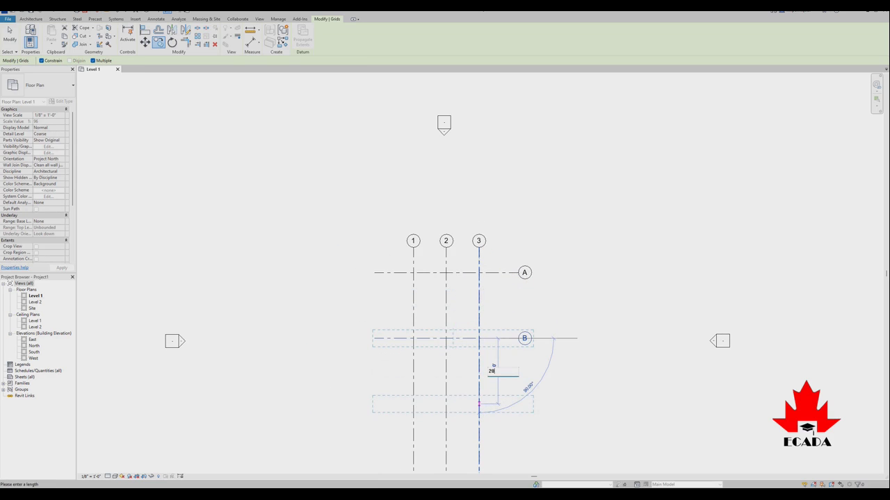
pyautogui.press('Return')
pyautogui.press('Escape')
pyautogui.scroll(1, 451, 348)
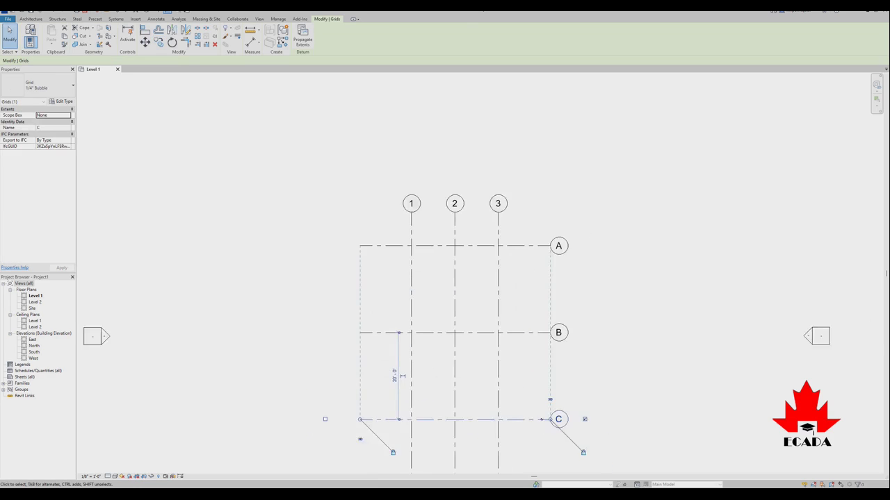
pyautogui.press('Escape')
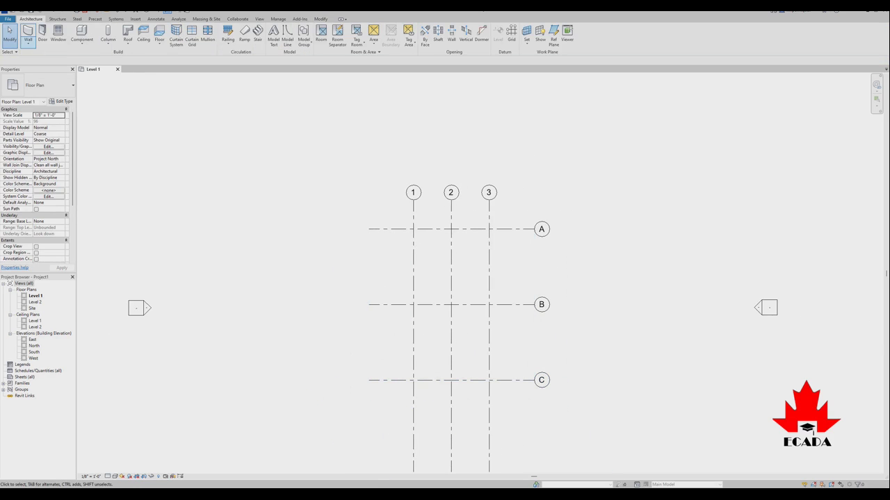
# - Draw 10' 0" high walls around the rectangle 1/C, 1/A, 3/A, 3/C
pyautogui.click(28, 35)
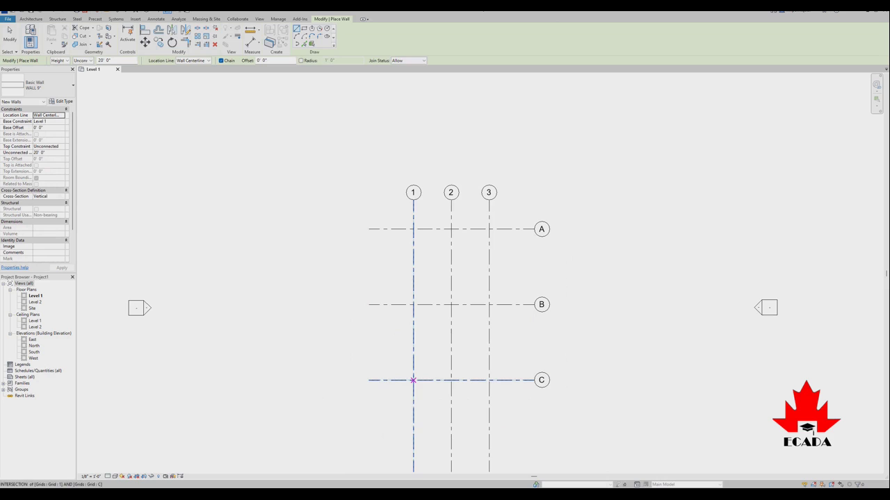
pyautogui.click(49, 152)
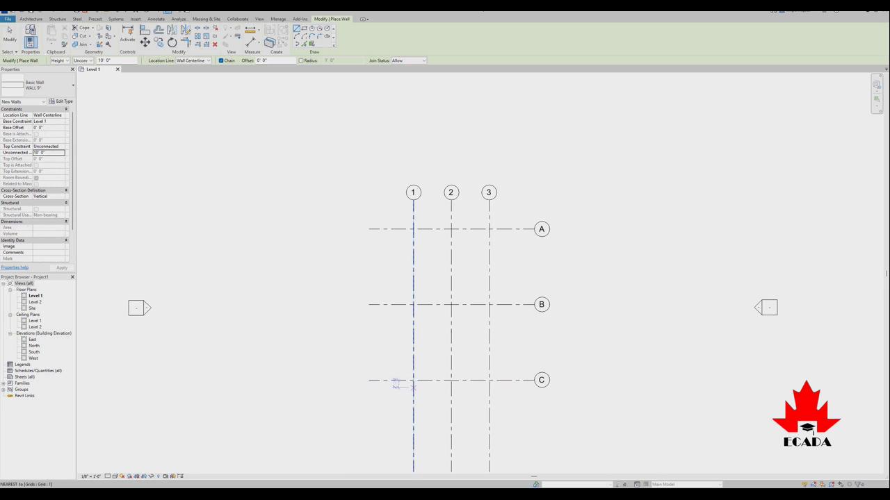
pyautogui.click(413, 380)
pyautogui.click(413, 229)
pyautogui.click(489, 230)
pyautogui.click(488, 381)
pyautogui.click(413, 380)
pyautogui.scroll(1, 491, 404)
pyautogui.scroll(1, 492, 404)
pyautogui.press('Escape')
pyautogui.press('Escape')
pyautogui.scroll(-1, 417, 264)
pyautogui.scroll(1, 417, 264)
pyautogui.scroll(1, 417, 264)
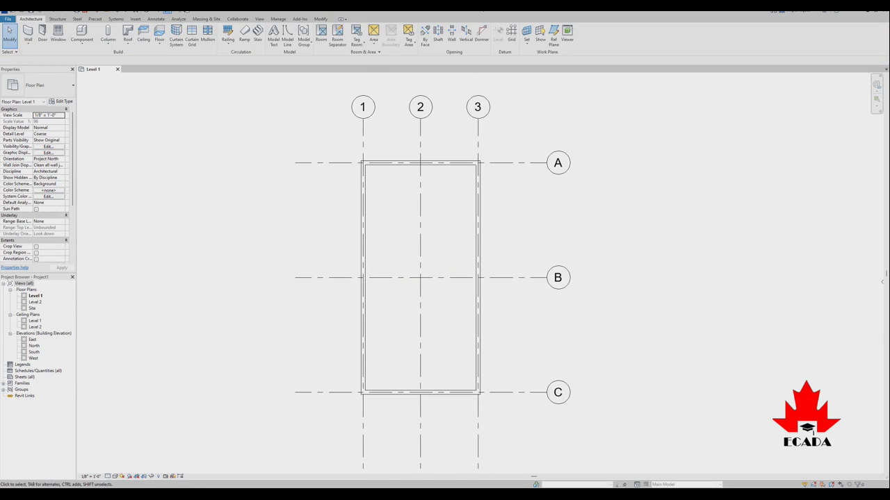
pyautogui.scroll(-1, 435, 291)
# - Add an architectural dividing wall along grid B from 1/B to 3/B
pyautogui.click(27, 42)
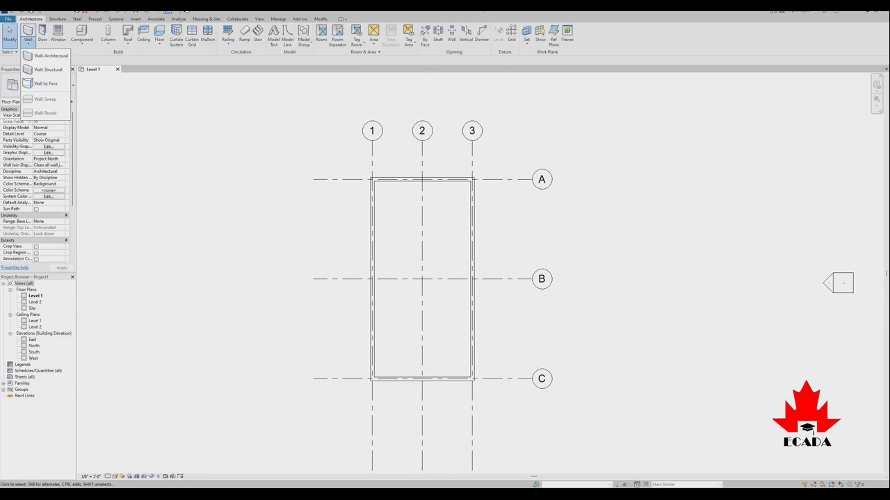
pyautogui.click(50, 56)
pyautogui.click(372, 279)
pyautogui.click(471, 279)
pyautogui.rightClick(472, 280)
pyautogui.click(492, 284)
pyautogui.scroll(-2, 339, 254)
pyautogui.scroll(2, 359, 287)
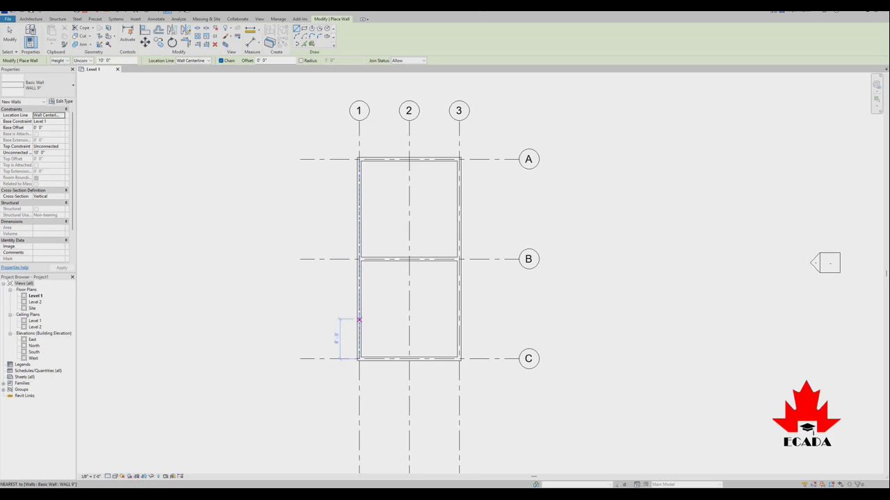
pyautogui.scroll(1, 417, 282)
pyautogui.scroll(-1, 424, 285)
pyautogui.scroll(-1, 444, 296)
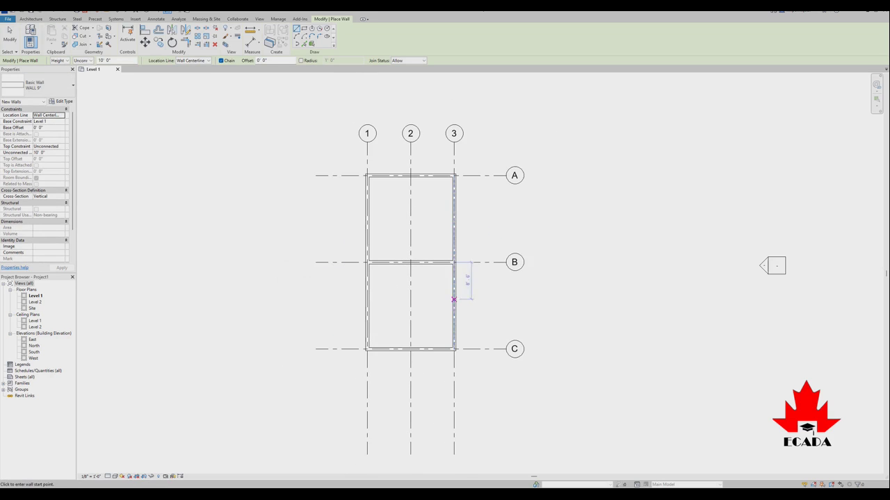
pyautogui.click(10, 35)
pyautogui.click(42, 34)
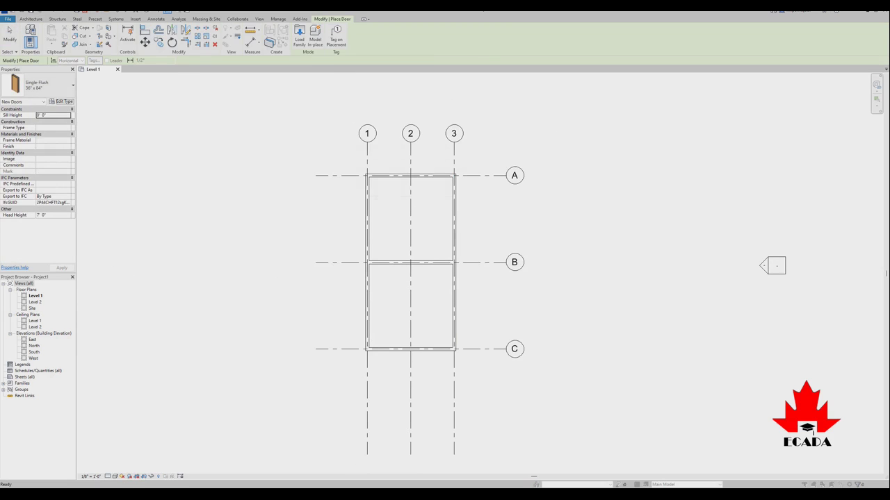
# - Duplicate the Single-Flush 36" x 84" door type as DOOR 1 and close Type Properties
pyautogui.click(61, 102)
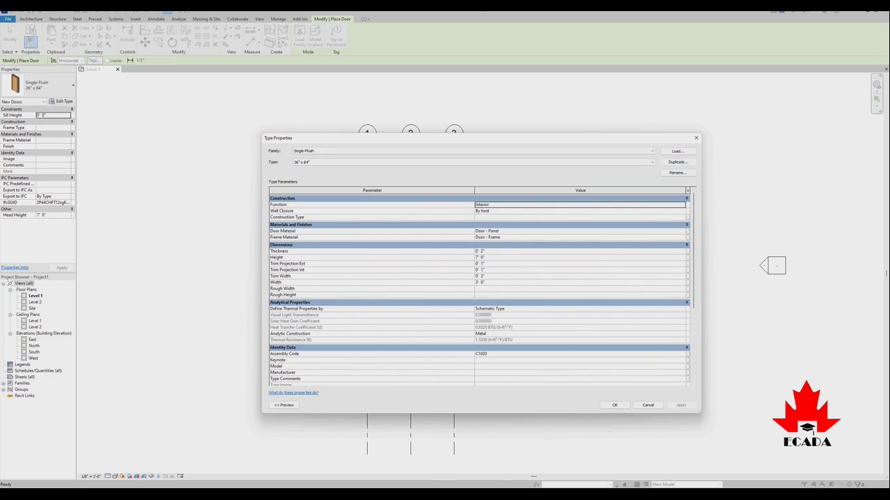
pyautogui.click(677, 162)
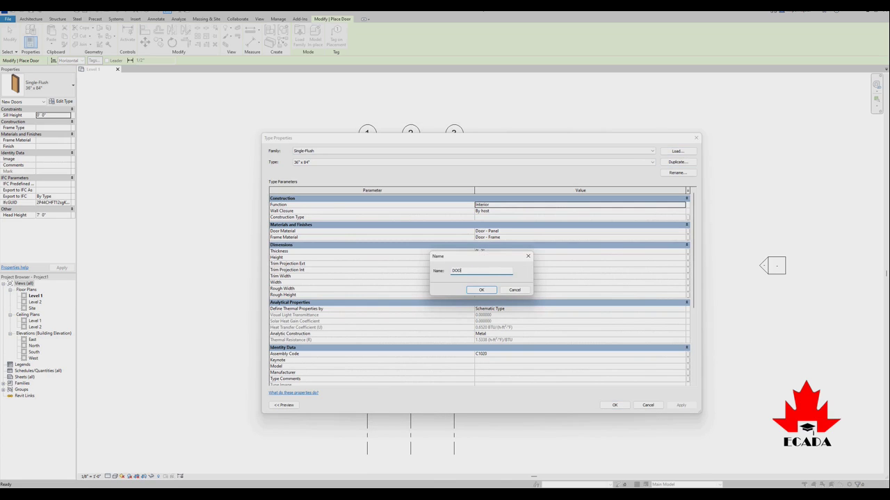
pyautogui.write('DOOR 1')
pyautogui.press('Return')
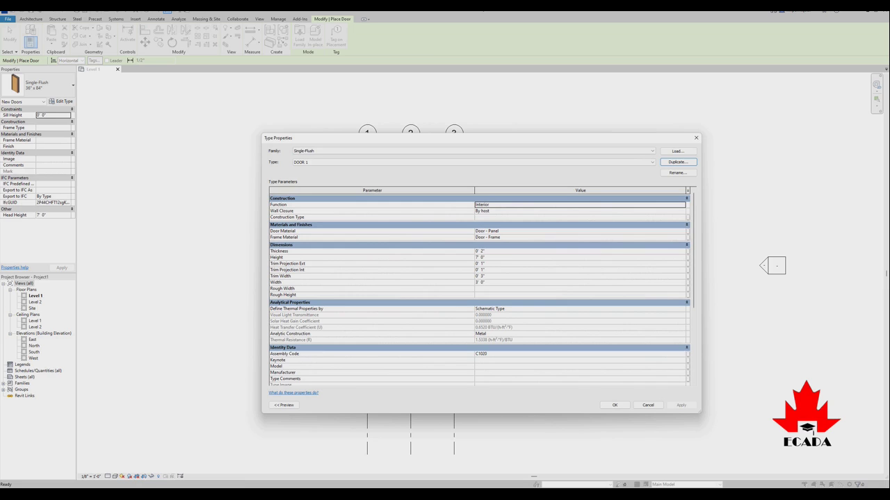
pyautogui.press('Return')
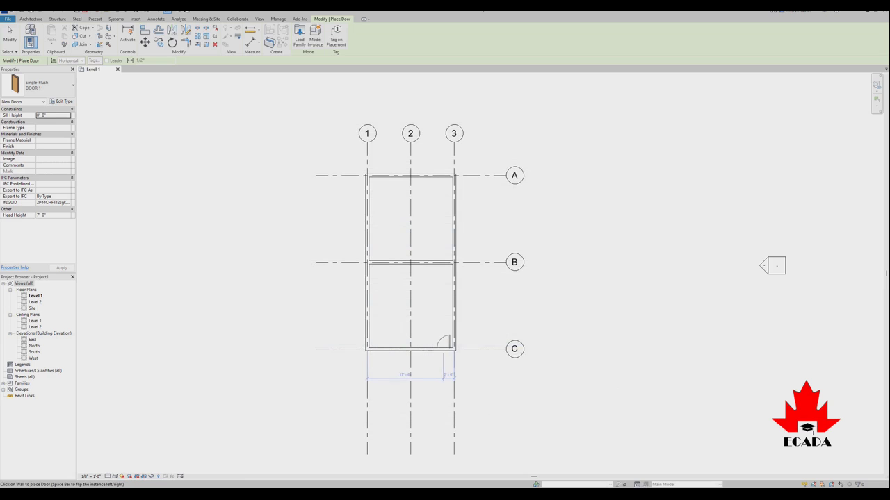
# - Place four DOOR 1 doors: bottom wall, grid B wall, upper room near 3/A, and grid 3 wall
pyautogui.click(443, 347)
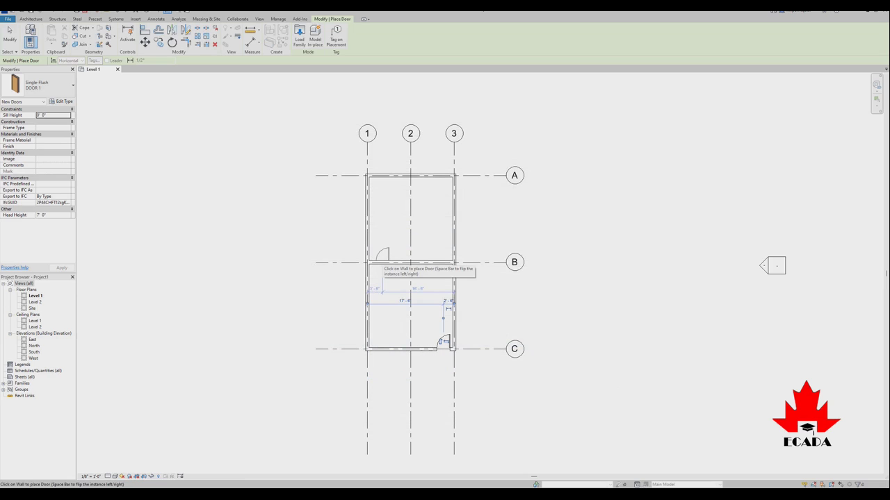
pyautogui.click(383, 256)
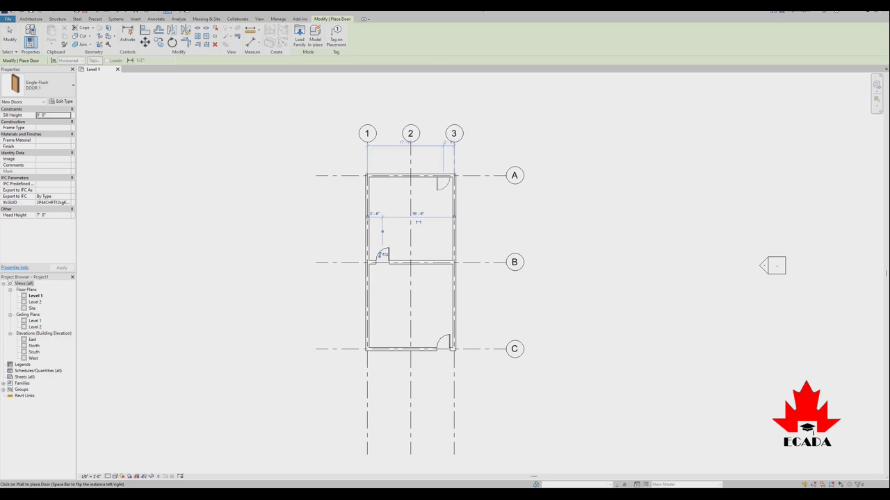
pyautogui.click(448, 178)
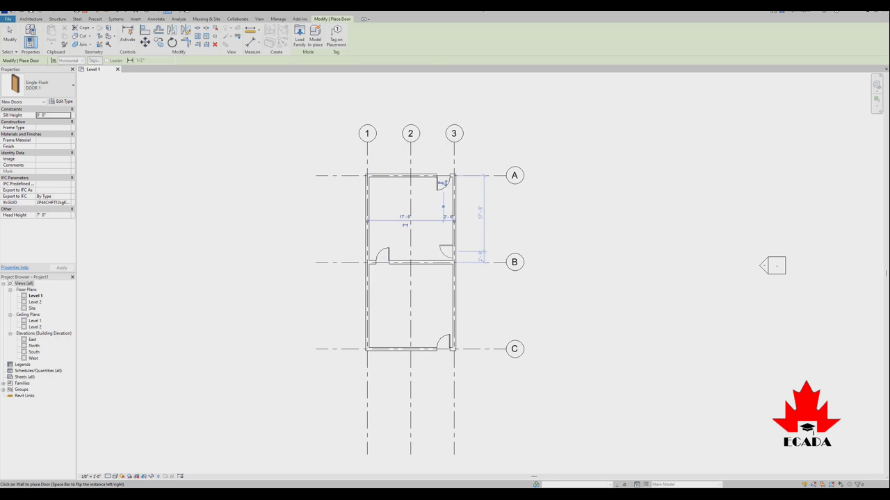
pyautogui.click(448, 250)
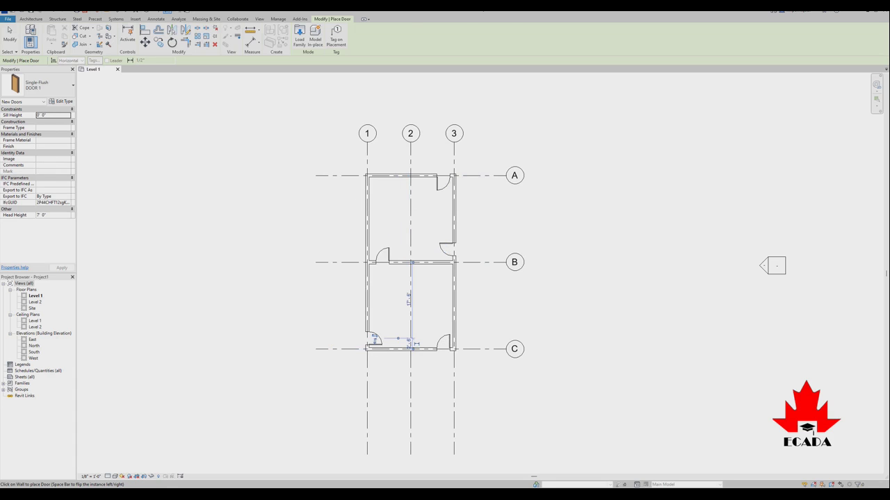
pyautogui.press('Escape')
pyautogui.press('Escape')
# - From the Window tool's type properties, browse the Windows family library previewing several families
pyautogui.click(59, 33)
pyautogui.click(60, 101)
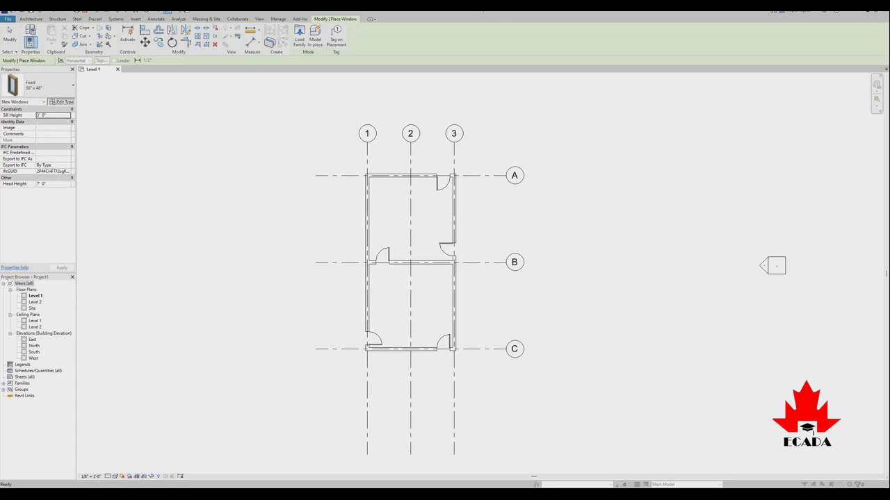
pyautogui.click(677, 151)
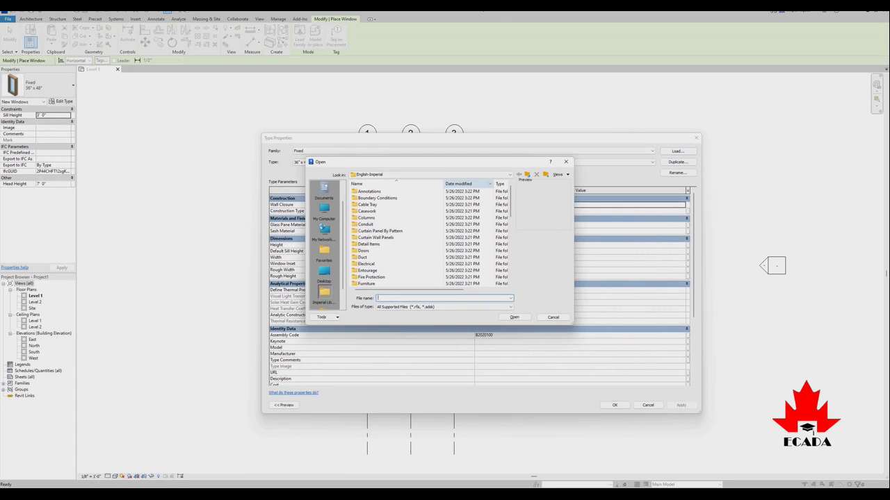
pyautogui.scroll(-3, 396, 237)
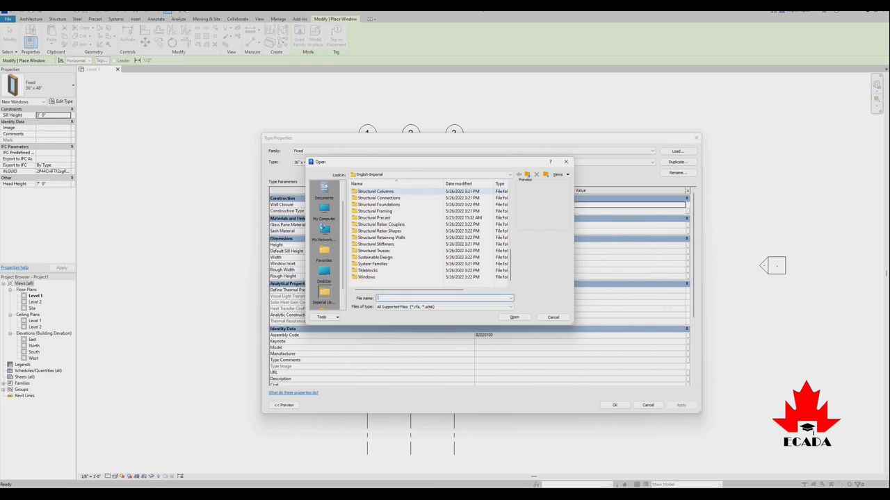
pyautogui.doubleClick(365, 278)
pyautogui.click(375, 205)
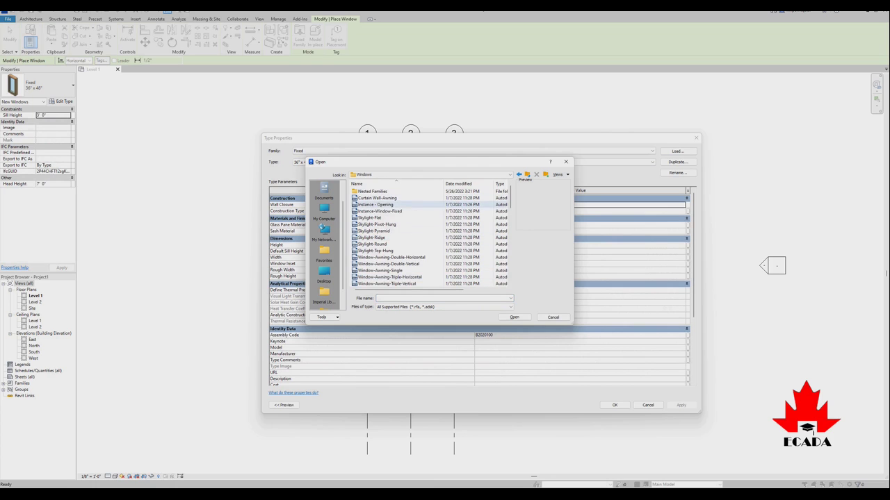
pyautogui.click(376, 250)
pyautogui.click(389, 263)
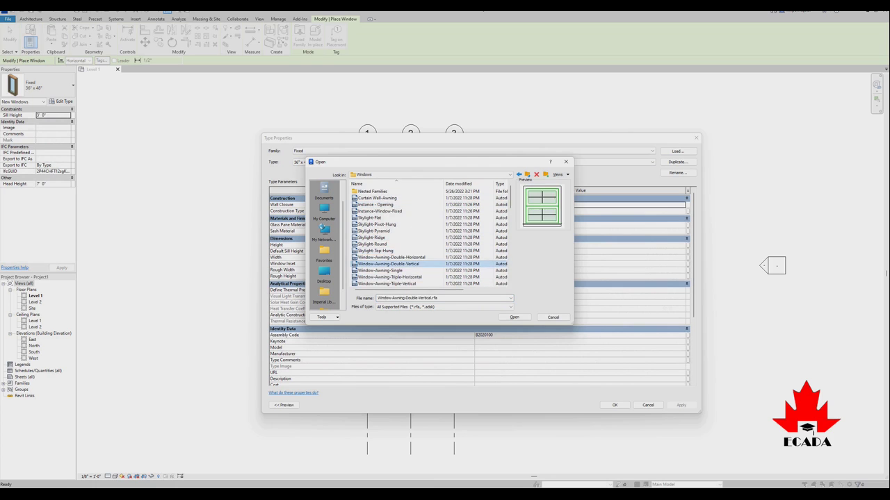
pyautogui.scroll(-2, 396, 258)
pyautogui.scroll(-3, 396, 237)
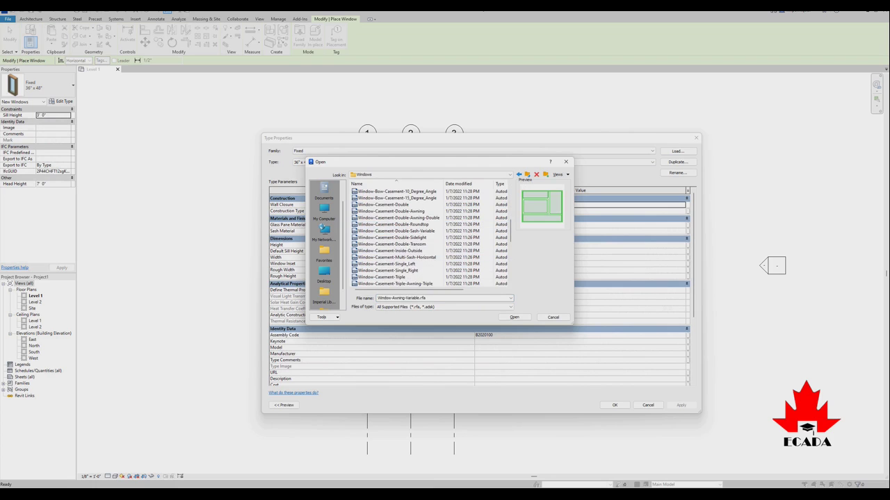
pyautogui.click(389, 210)
pyautogui.scroll(-3, 389, 237)
pyautogui.click(386, 270)
pyautogui.scroll(-3, 386, 271)
pyautogui.scroll(-2, 386, 271)
pyautogui.click(386, 244)
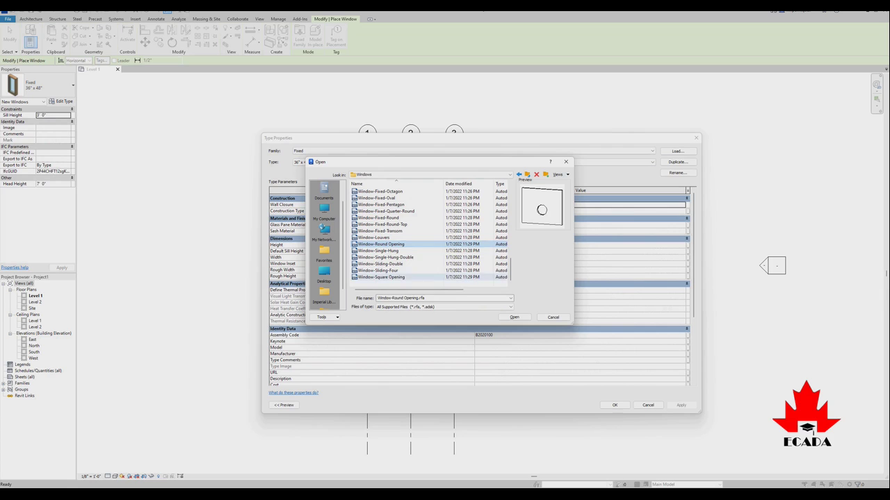
pyautogui.scroll(5, 386, 244)
pyautogui.scroll(3, 389, 222)
pyautogui.scroll(3, 389, 223)
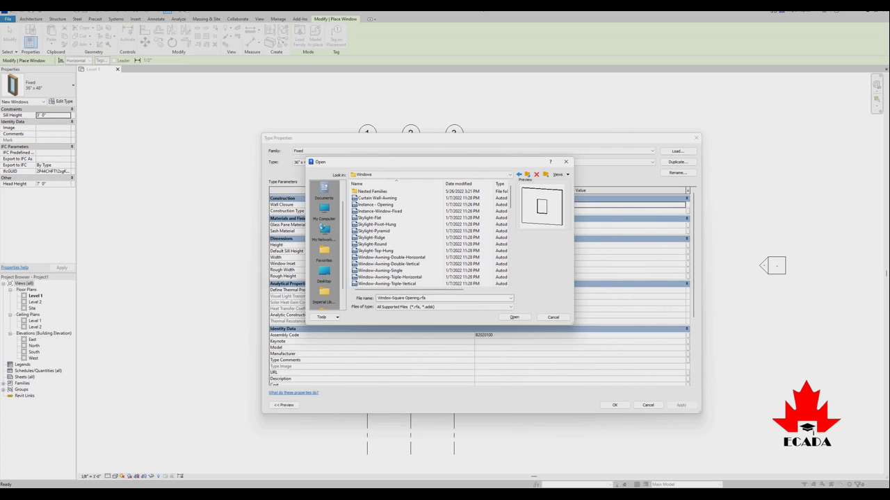
pyautogui.click(376, 237)
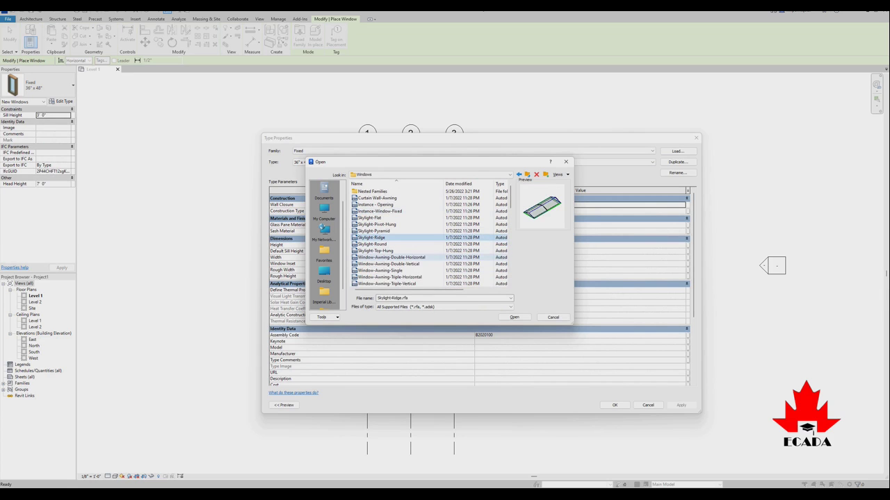
pyautogui.click(389, 258)
pyautogui.scroll(-3, 403, 258)
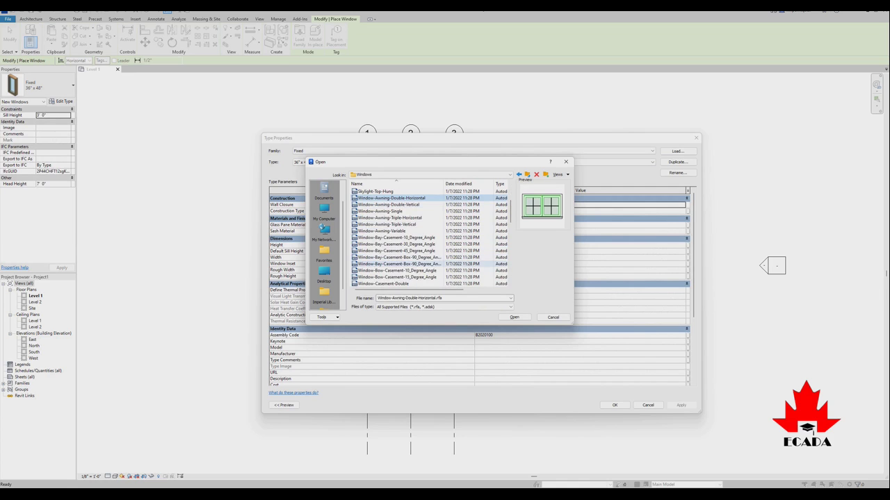
# - Load Window-Awning-Single and set its 17" x 24" type to 3' 0" wide, 6' 0" high
pyautogui.click(380, 211)
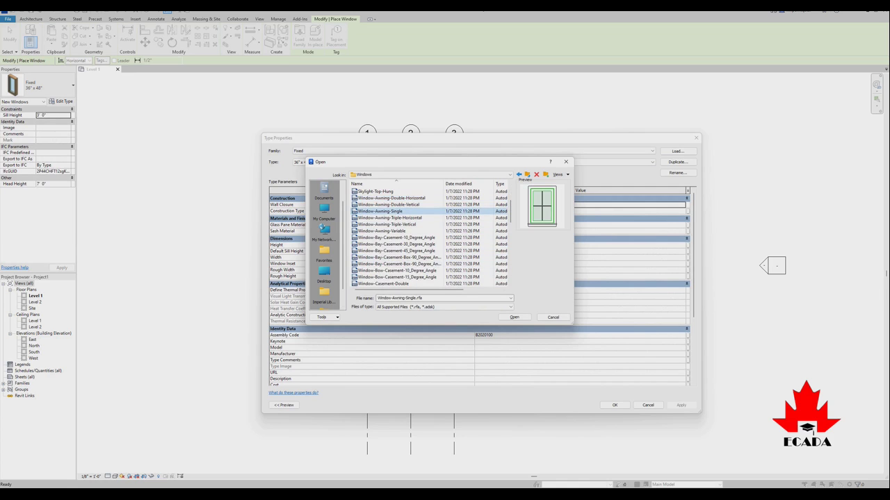
pyautogui.click(514, 317)
pyautogui.click(445, 263)
pyautogui.click(515, 313)
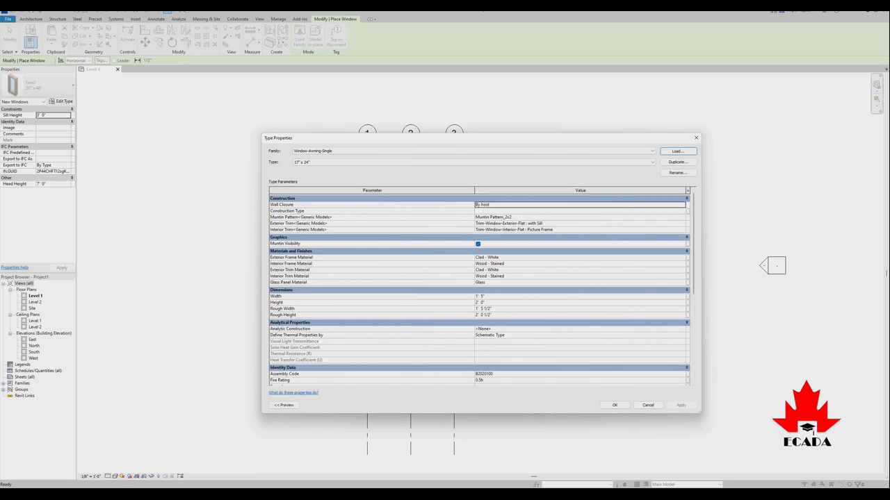
pyautogui.click(480, 296)
pyautogui.write('3')
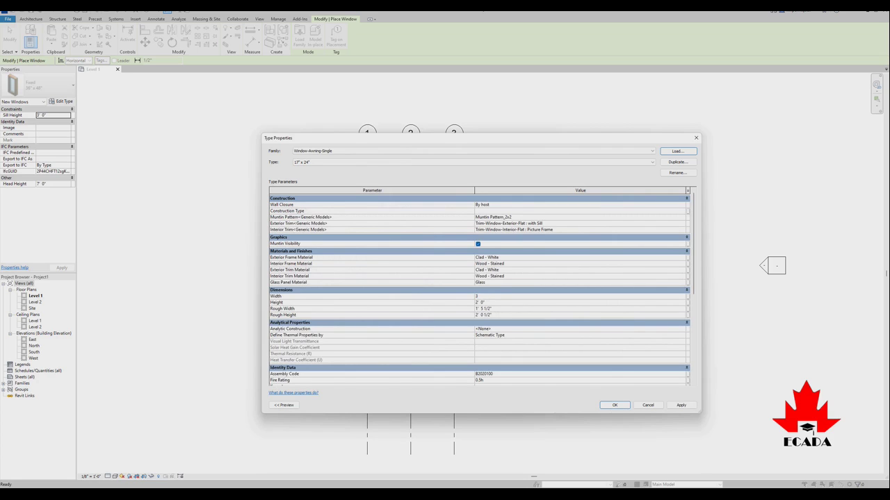
pyautogui.press('Tab')
pyautogui.click(615, 406)
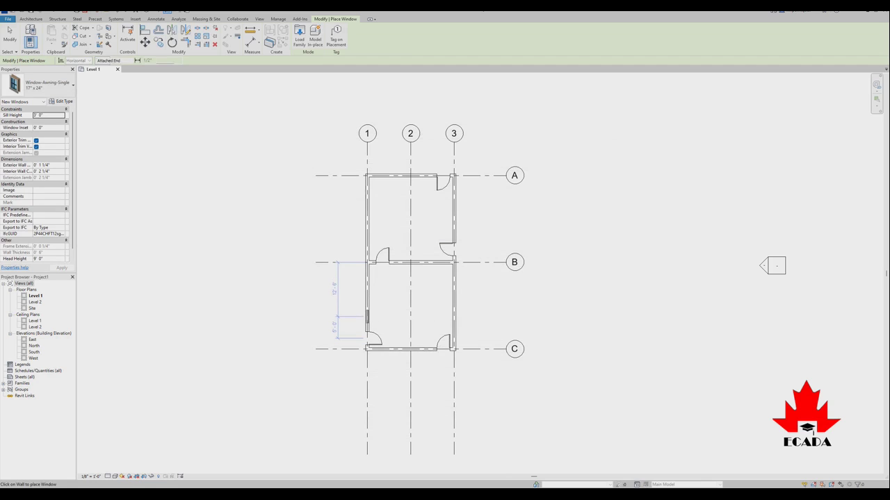
# - Place six awning windows in the grid 1 and grid 3 walls of both rooms
pyautogui.click(369, 317)
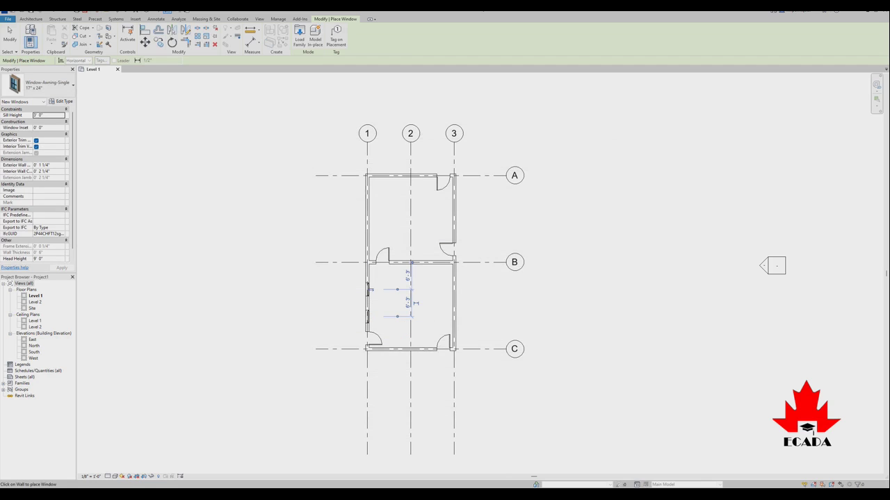
pyautogui.click(369, 289)
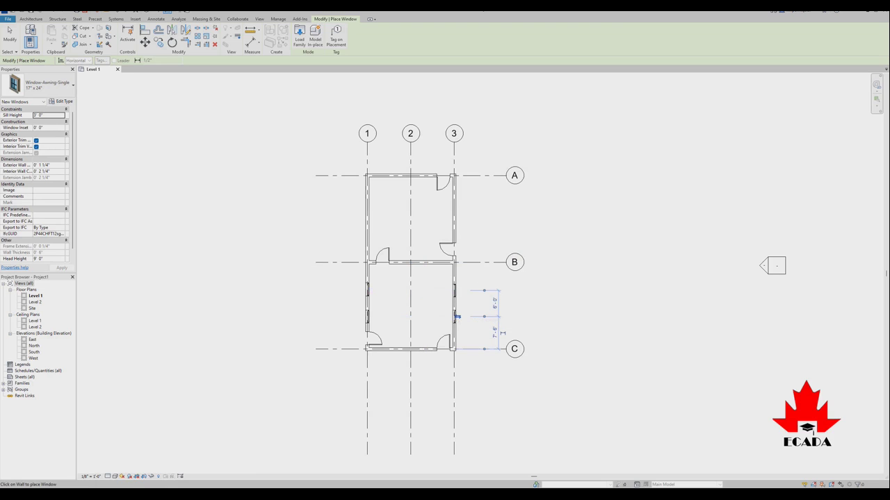
pyautogui.click(453, 217)
pyautogui.click(457, 317)
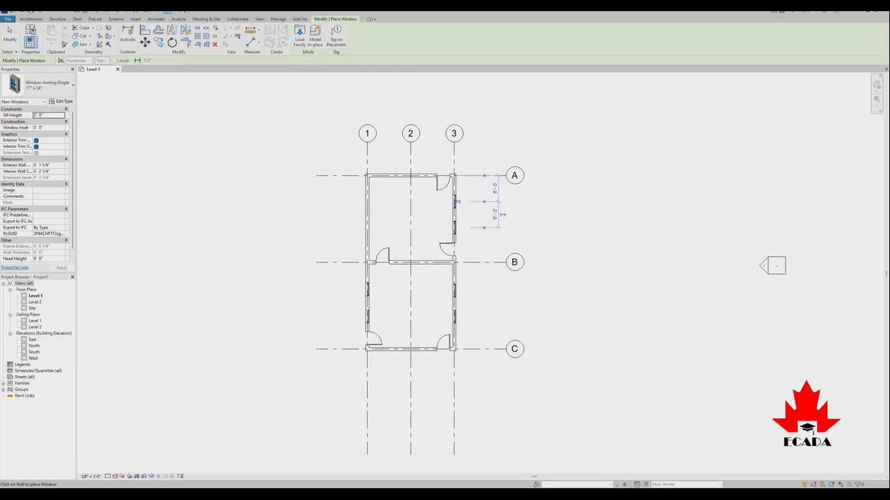
pyautogui.click(456, 202)
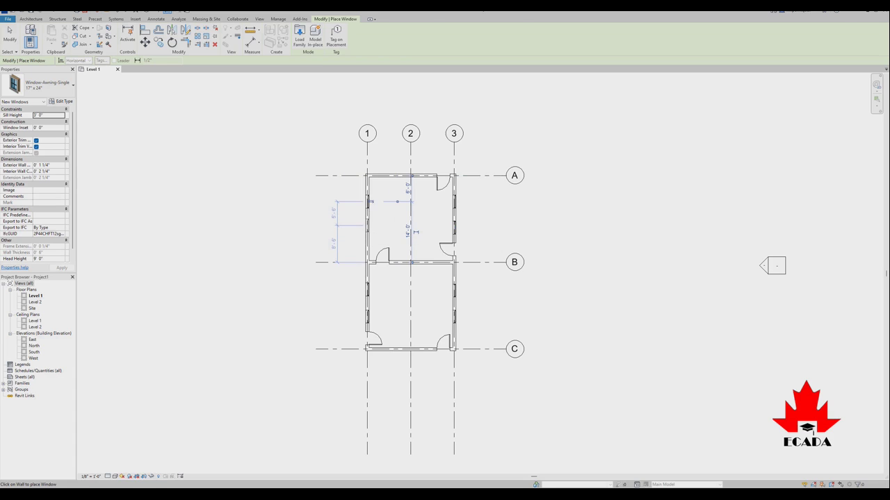
pyautogui.click(368, 232)
pyautogui.press('Escape')
pyautogui.press('Escape')
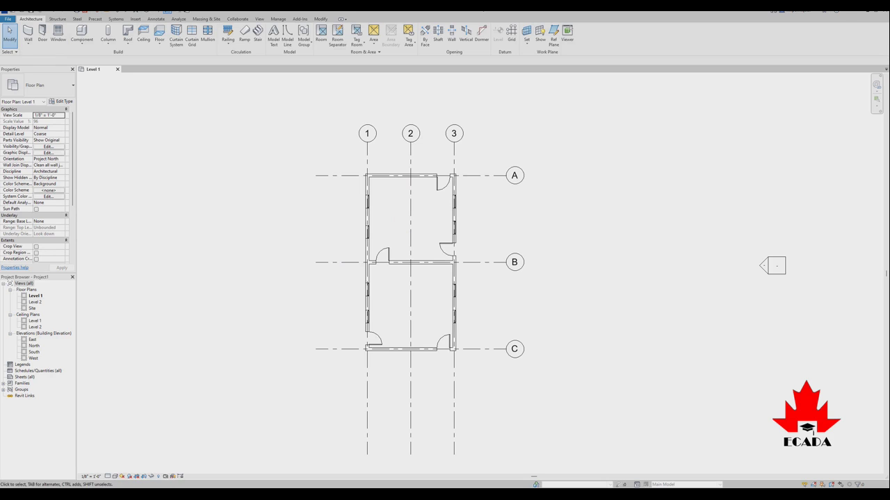
# - From the East elevation, set the sill height of all eight windows to 1 ft
pyautogui.doubleClick(33, 340)
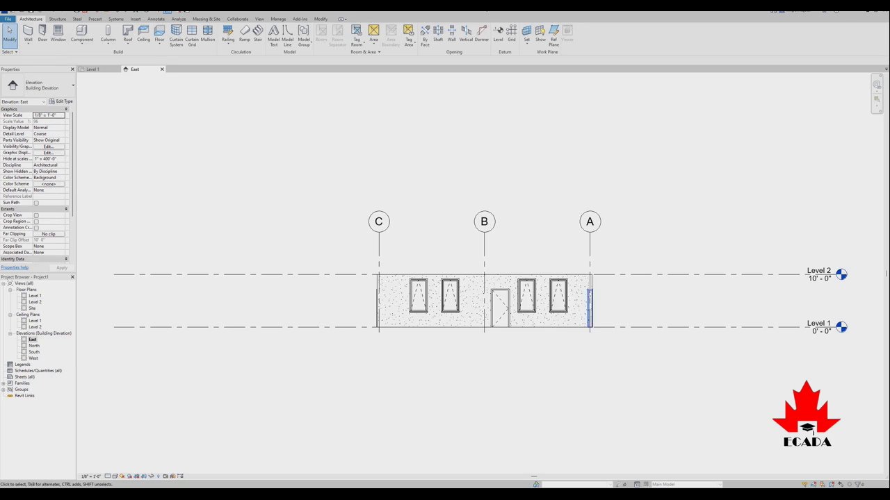
pyautogui.click(559, 292)
pyautogui.rightClick(563, 282)
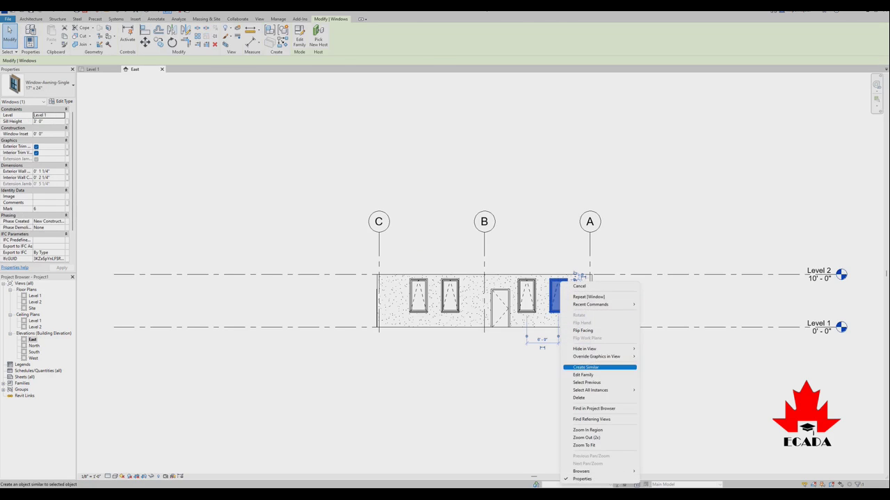
pyautogui.moveTo(590, 390)
pyautogui.click(663, 399)
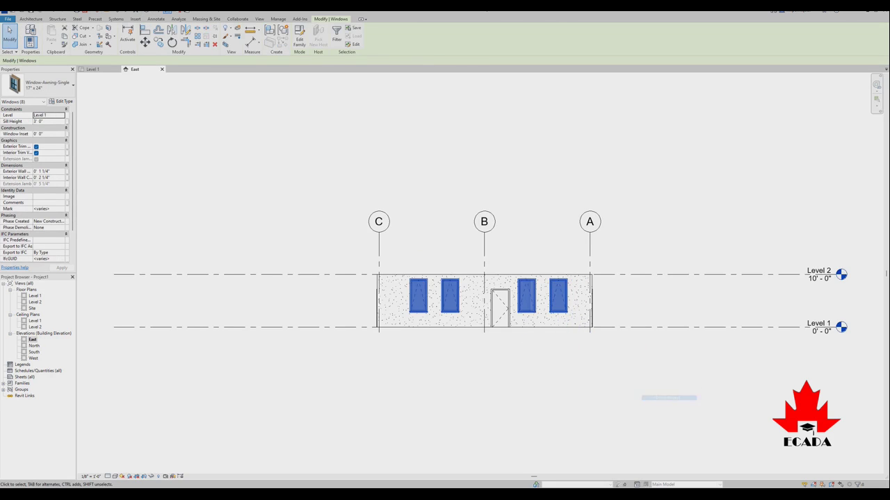
pyautogui.click(49, 121)
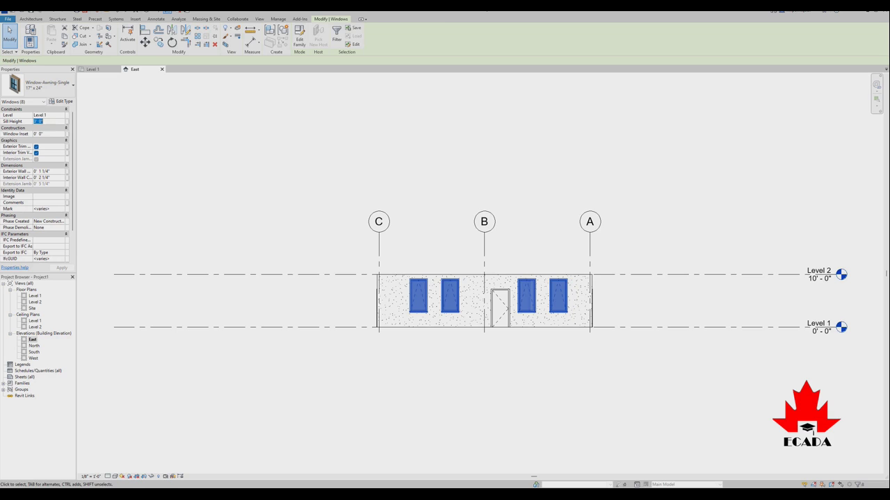
pyautogui.write("1'")
pyautogui.press('Return')
pyautogui.press('Escape')
pyautogui.scroll(2, 617, 338)
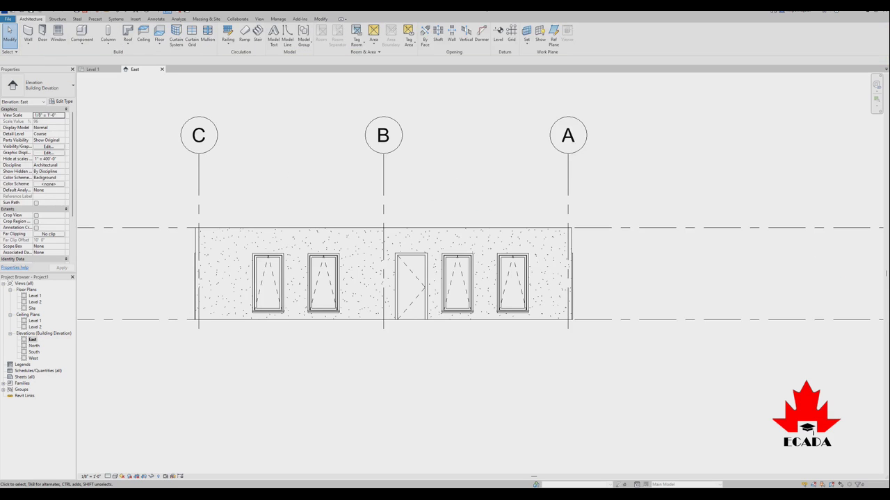
# - Review the building in the North, South and West elevations
pyautogui.doubleClick(33, 346)
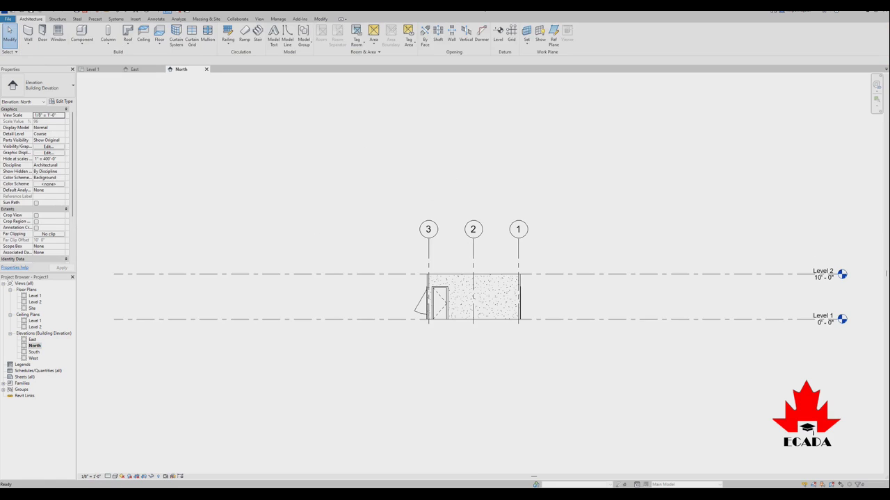
pyautogui.doubleClick(34, 351)
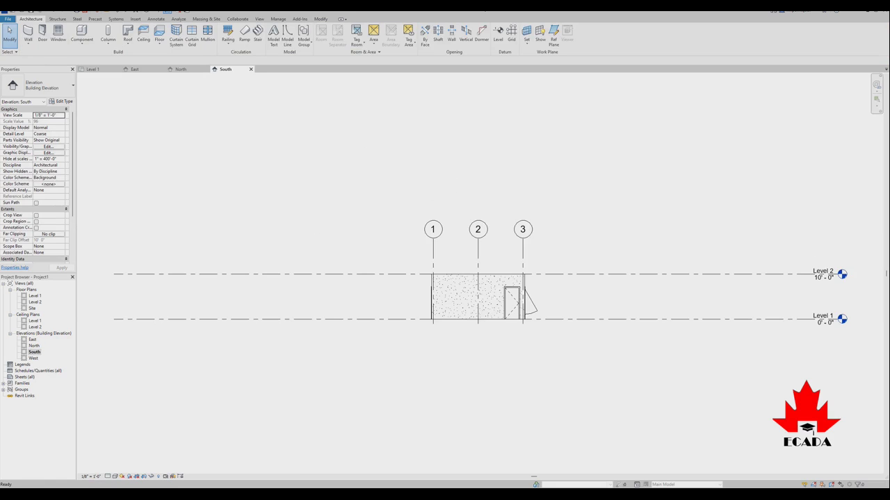
pyautogui.doubleClick(33, 358)
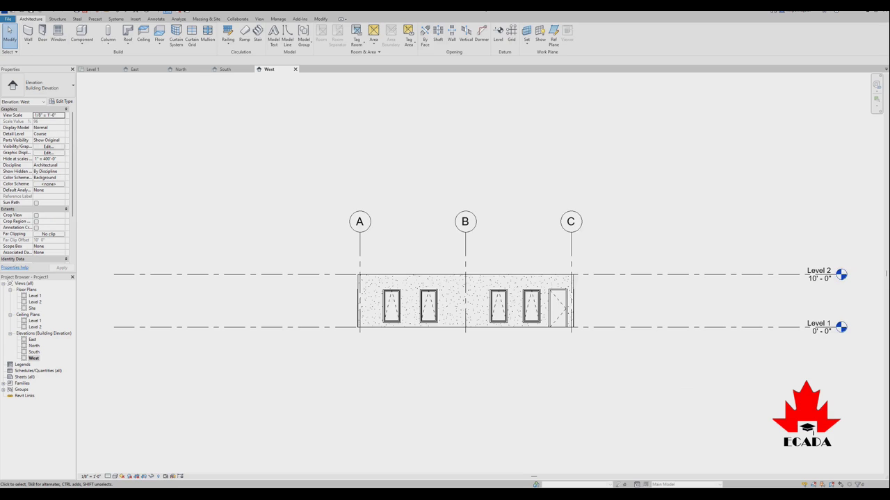
pyautogui.scroll(2, 607, 352)
pyautogui.scroll(-1, 604, 353)
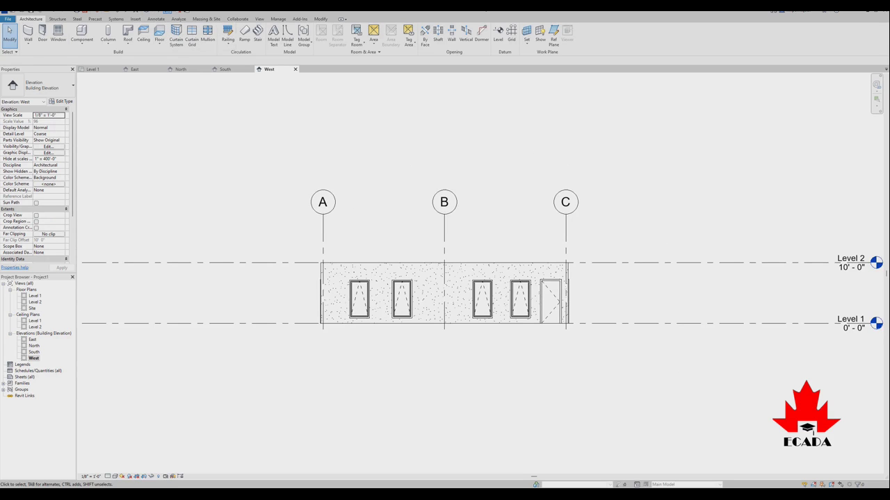
# - On Level 1, sketch a rectangular architectural floor boundary offset 2' outside the walls
pyautogui.click(92, 68)
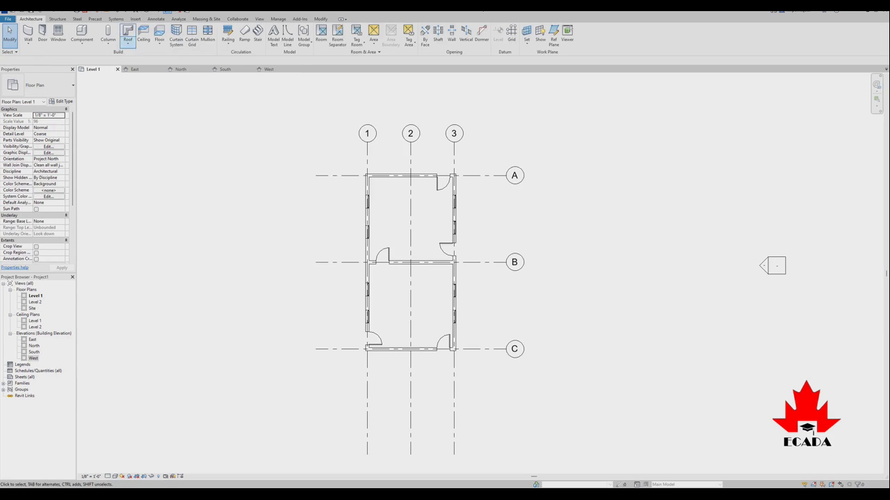
pyautogui.click(159, 41)
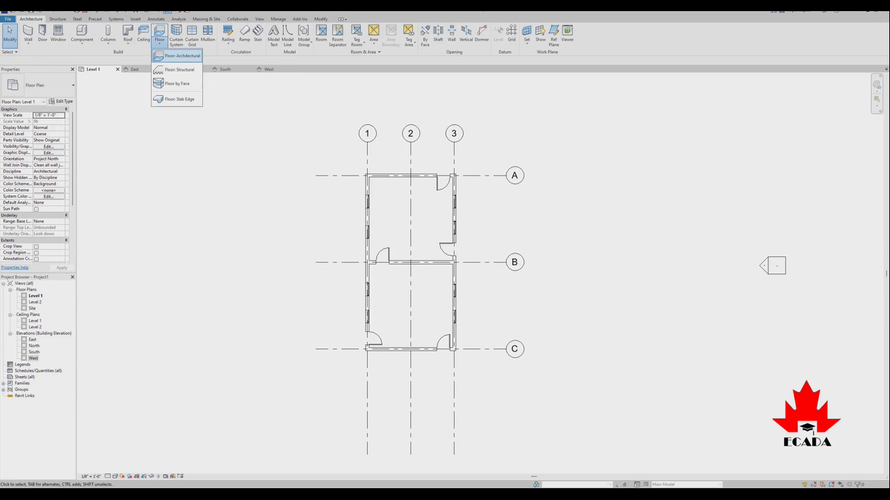
pyautogui.click(182, 56)
pyautogui.click(356, 28)
pyautogui.click(50, 61)
pyautogui.write('2')
pyautogui.scroll(2, 367, 176)
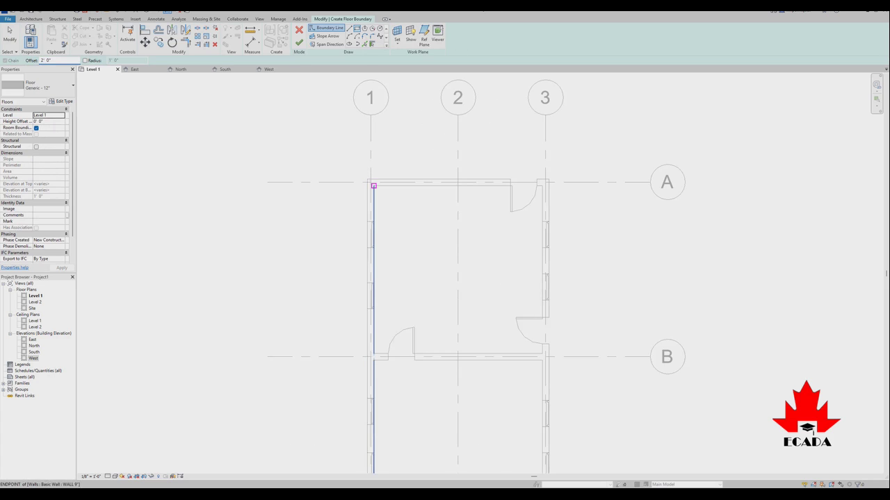
pyautogui.scroll(-1, 371, 182)
pyautogui.click(371, 182)
pyautogui.scroll(2, 486, 410)
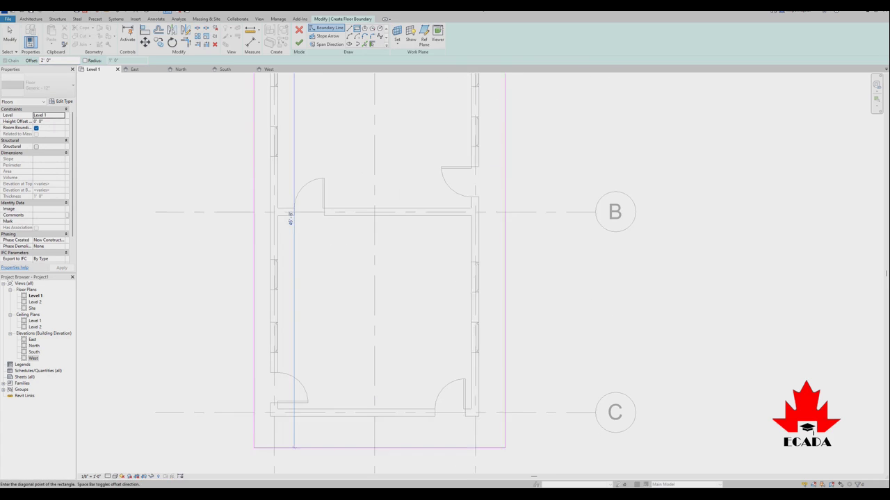
pyautogui.click(474, 413)
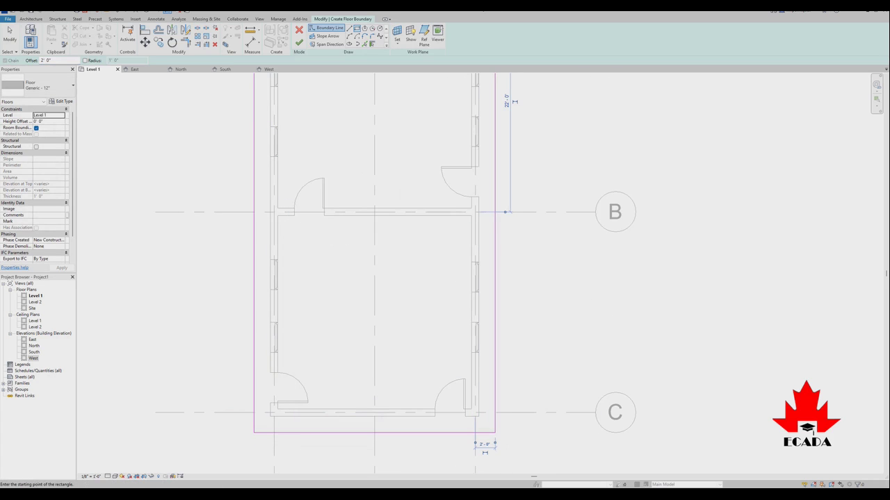
# - Give the floor type a 3" Concrete, Precast structure layer
pyautogui.click(60, 101)
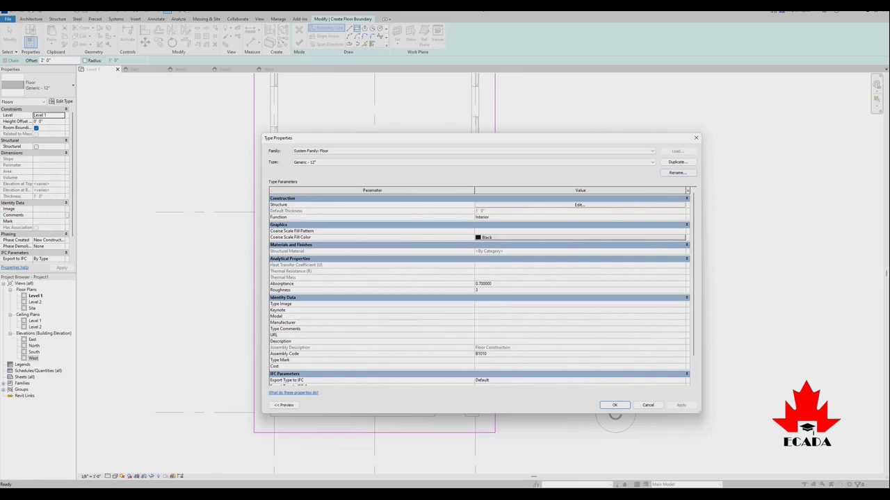
pyautogui.click(678, 173)
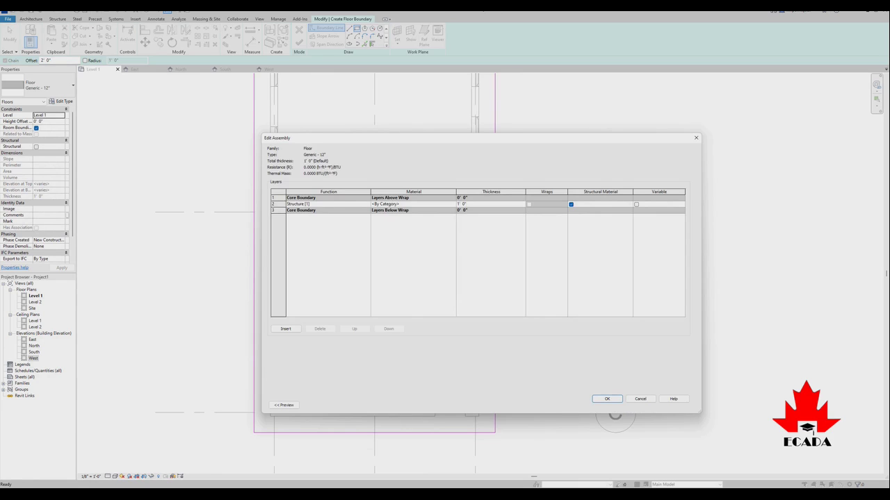
pyautogui.press('Tab')
pyautogui.click(452, 203)
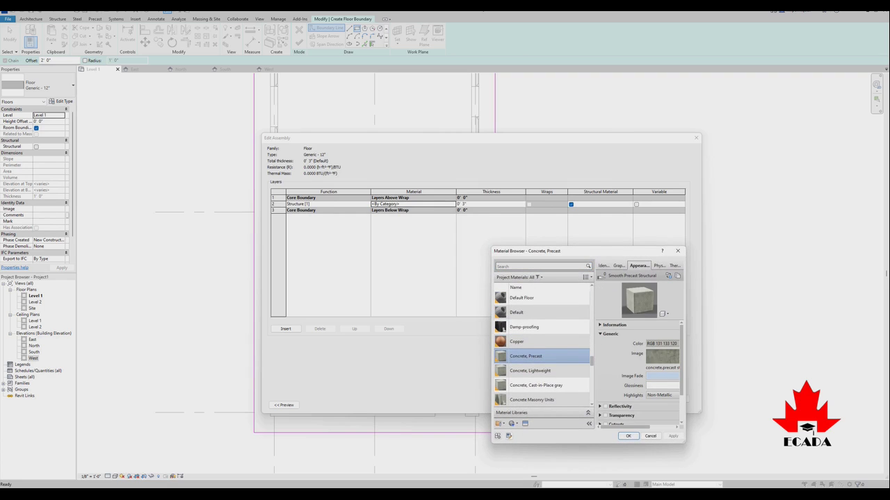
pyautogui.click(628, 436)
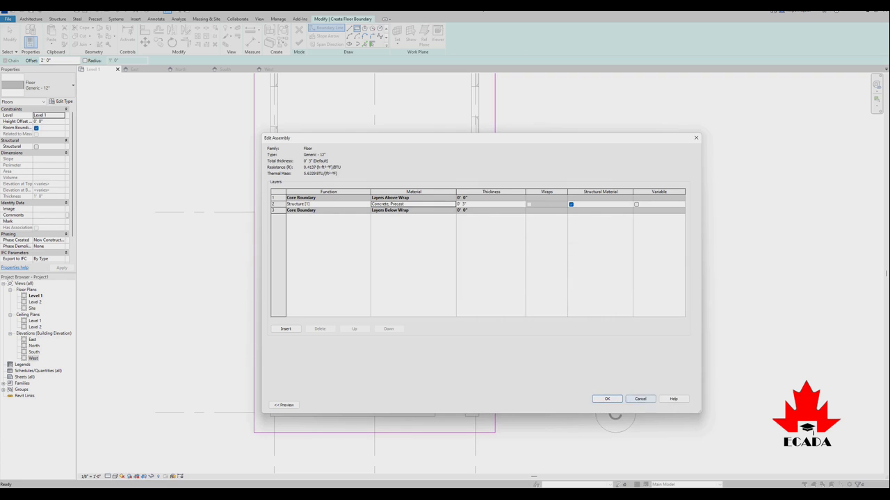
pyautogui.click(606, 399)
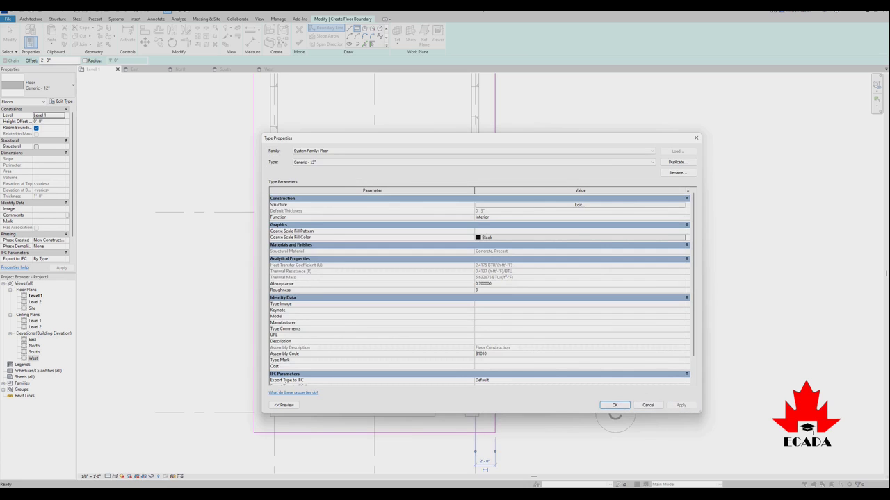
pyautogui.click(614, 405)
pyautogui.click(717, 373)
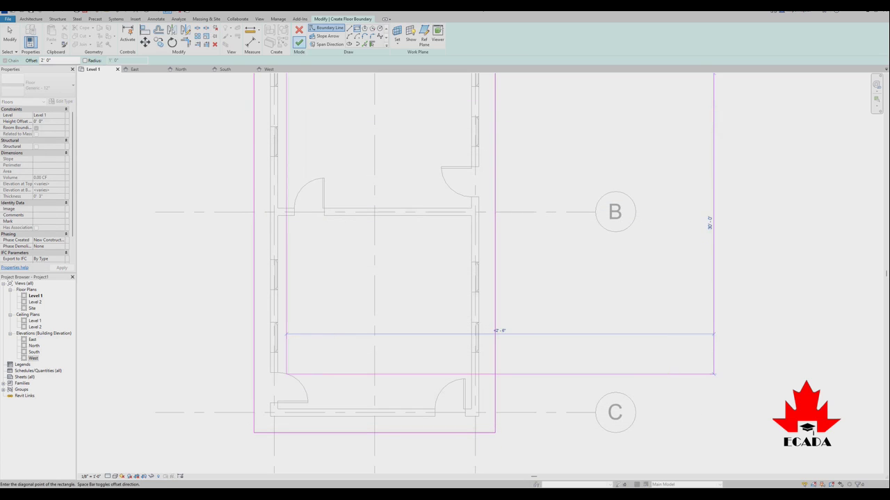
pyautogui.press('Escape')
# - Finish edit mode to create the concrete floor slab under both rooms
pyautogui.press('Escape')
pyautogui.click(299, 42)
pyautogui.scroll(-3, 570, 265)
pyautogui.press('Escape')
pyautogui.scroll(-3, 445, 250)
pyautogui.scroll(2, 444, 251)
pyautogui.scroll(-1, 483, 284)
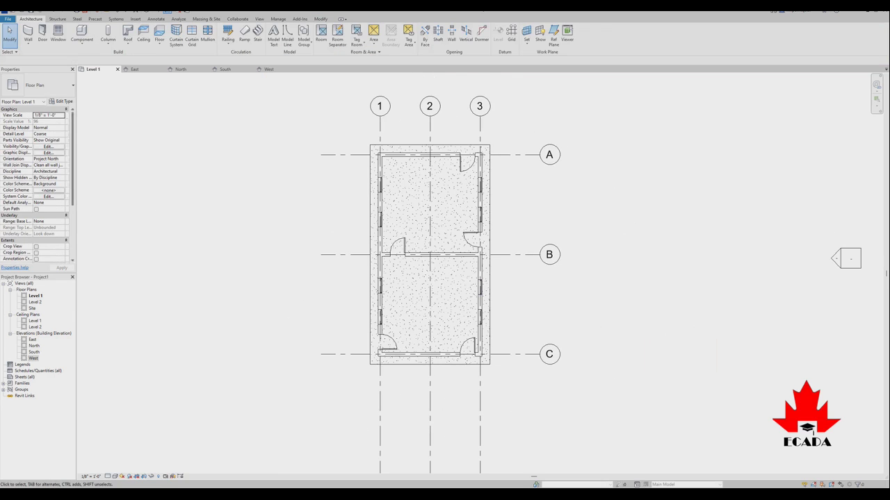
# - Close the East, North, South and West elevations and open the default 3D view
pyautogui.click(153, 11)
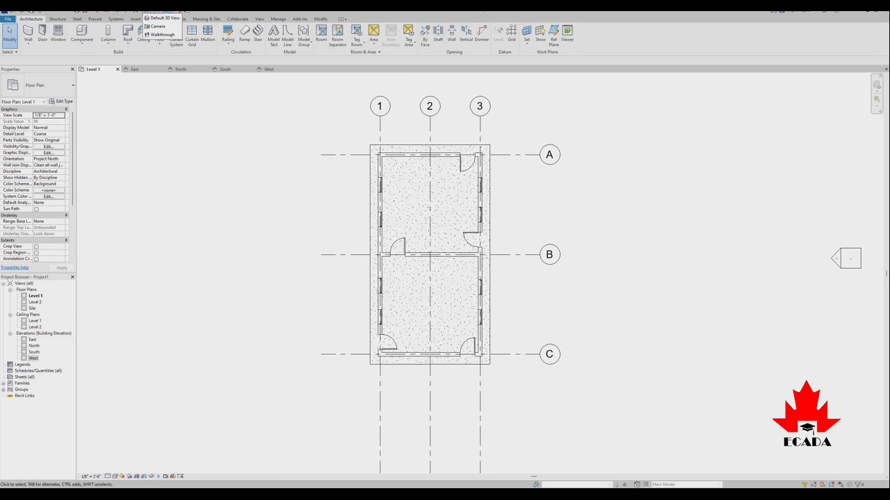
pyautogui.click(271, 69)
pyautogui.click(296, 69)
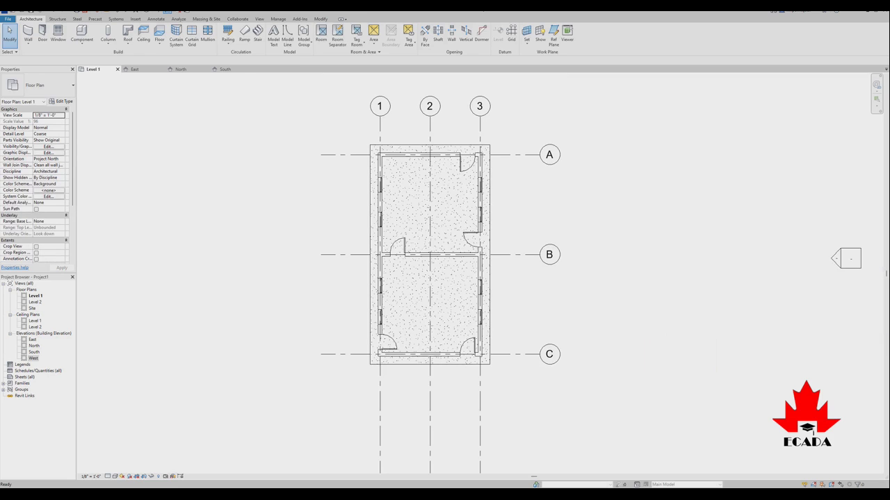
pyautogui.click(251, 69)
pyautogui.click(206, 69)
pyautogui.click(161, 69)
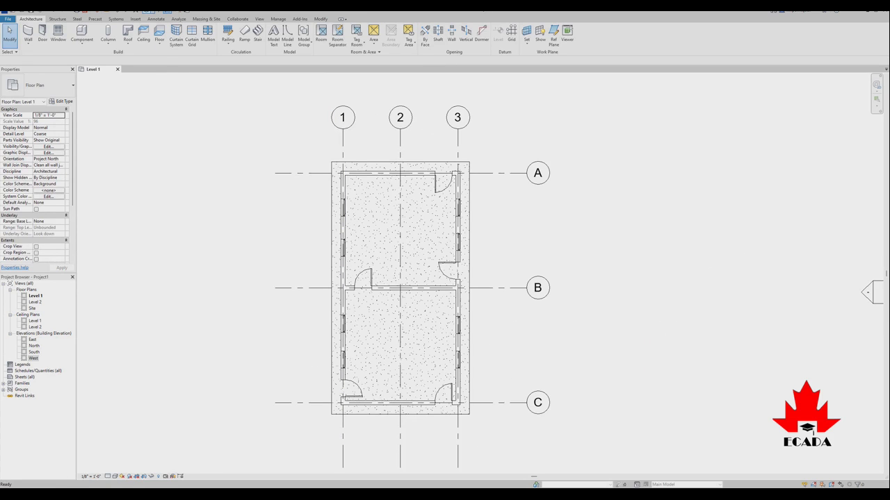
pyautogui.press('3')
pyautogui.press('d')
pyautogui.scroll(3, 380, 229)
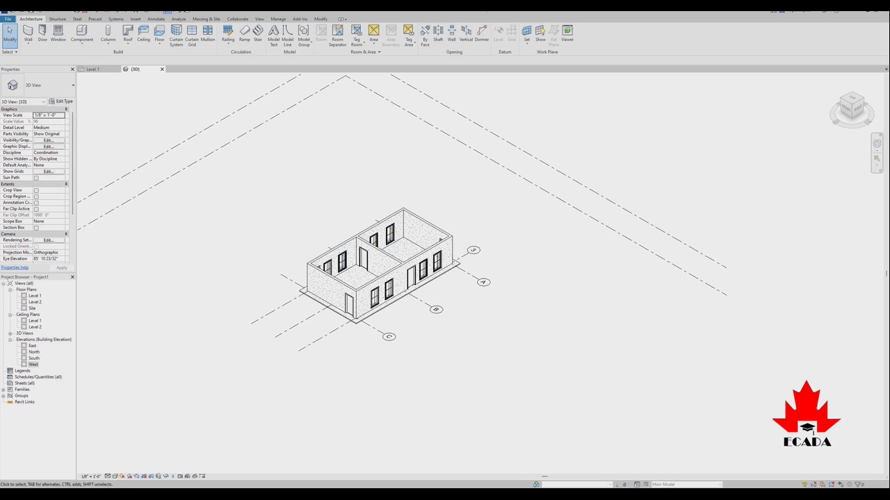
# - Tile the 3D view side by side with the Level 1 plan
pyautogui.moveTo(378, 265); pyautogui.dragTo(490, 257, button='middle')
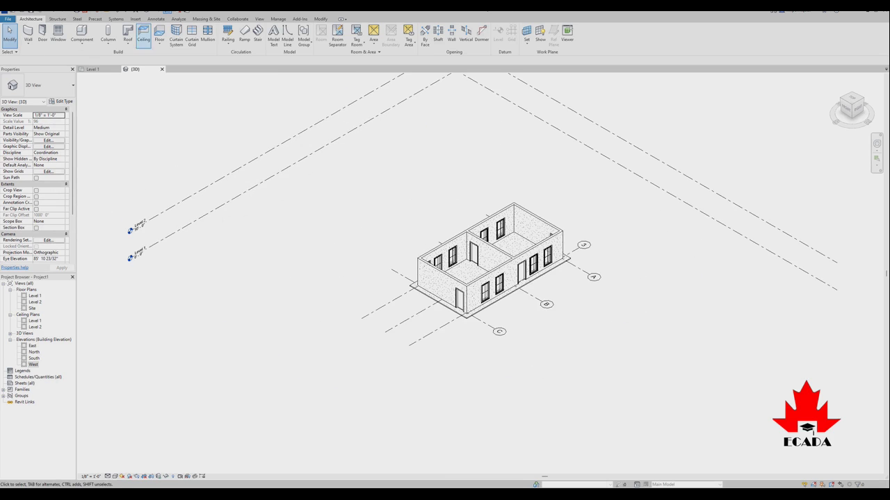
pyautogui.click(259, 19)
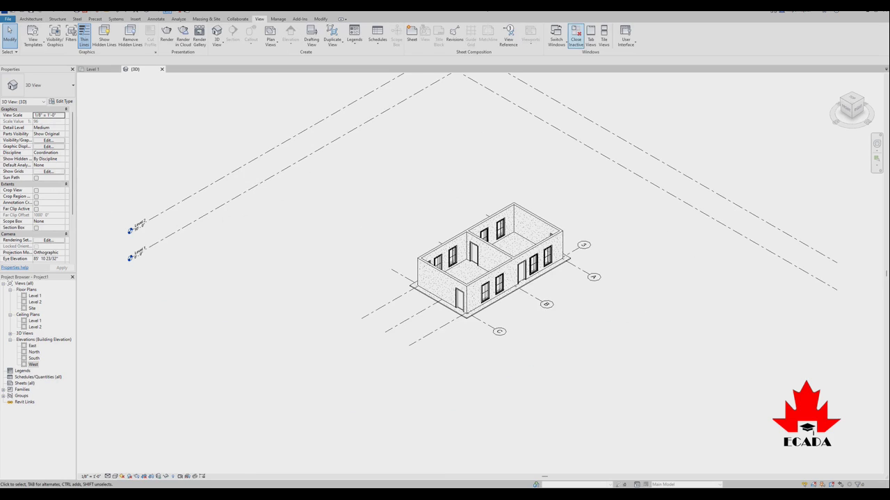
pyautogui.click(603, 36)
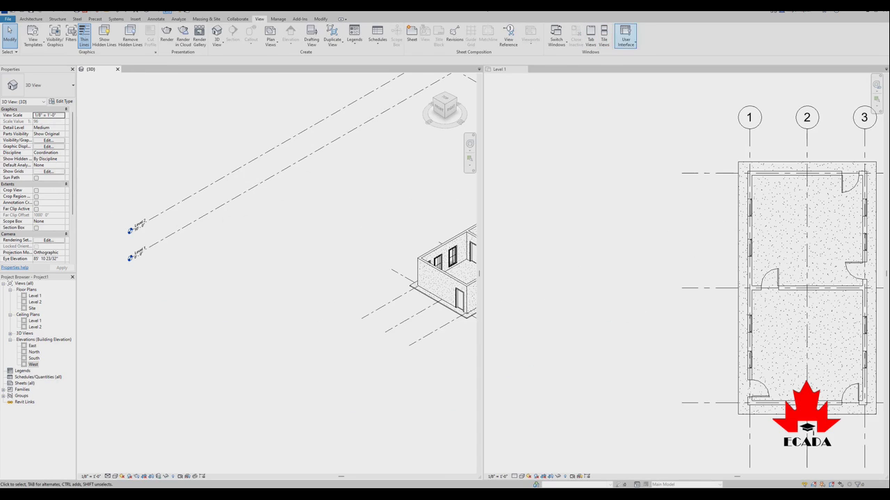
pyautogui.click(625, 37)
pyautogui.press('Escape')
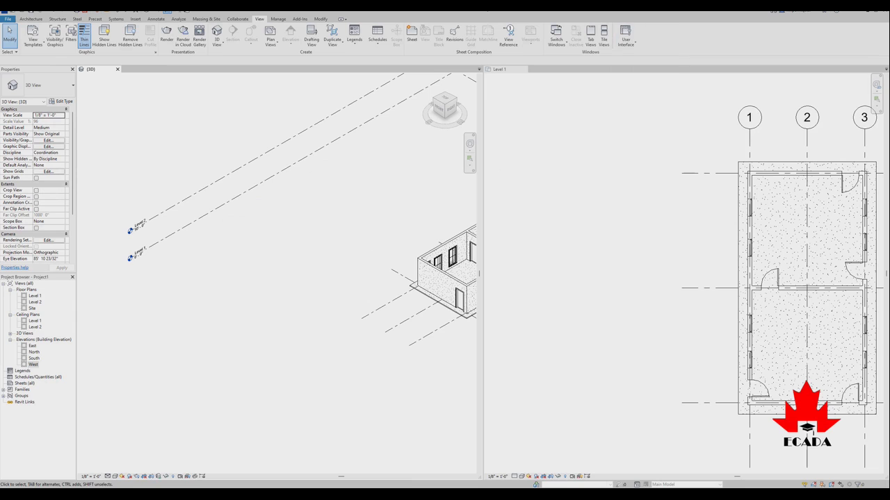
# - Zoom both the Level 1 plan and the 3D view to fit
pyautogui.click(877, 100)
pyautogui.rightClick(876, 102)
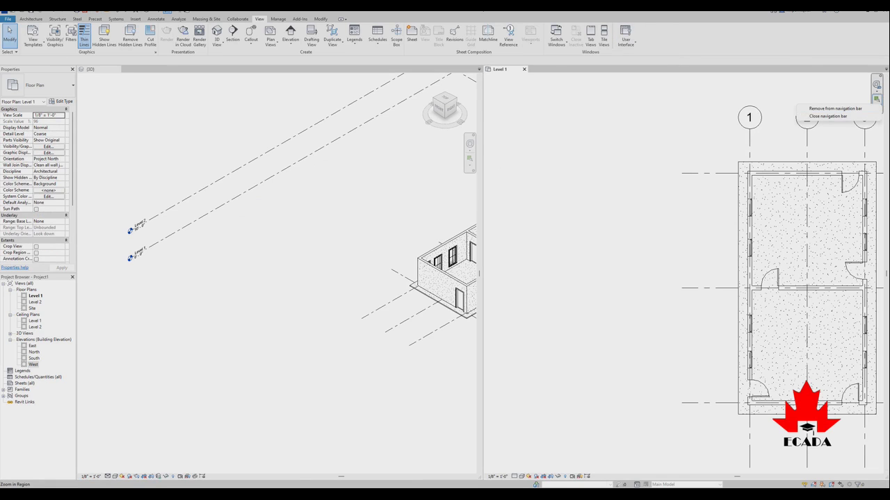
pyautogui.press('Escape')
pyautogui.click(877, 105)
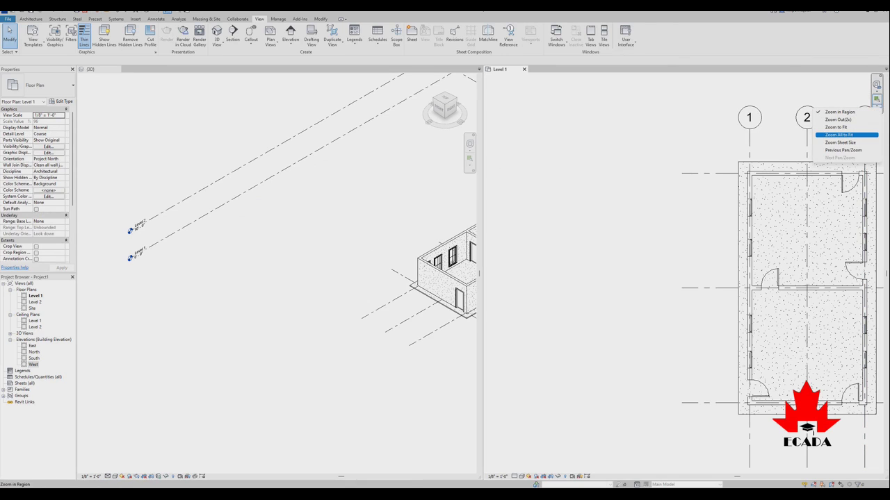
pyautogui.click(841, 135)
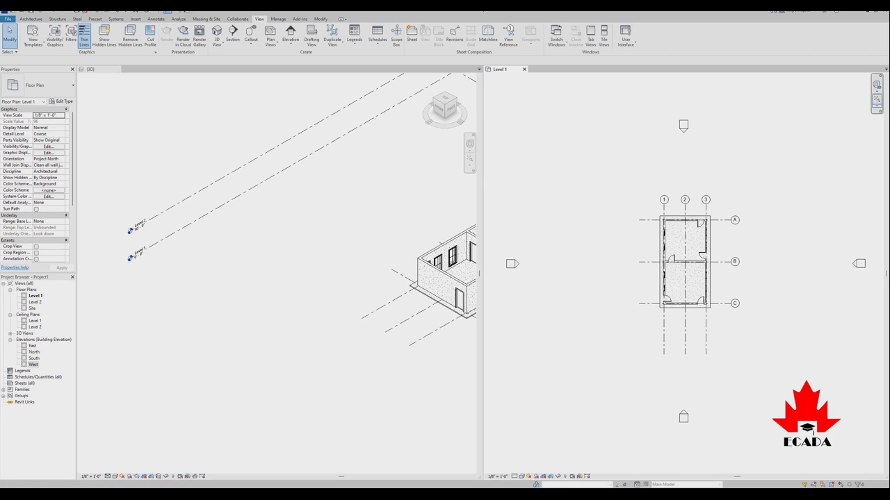
pyautogui.click(877, 105)
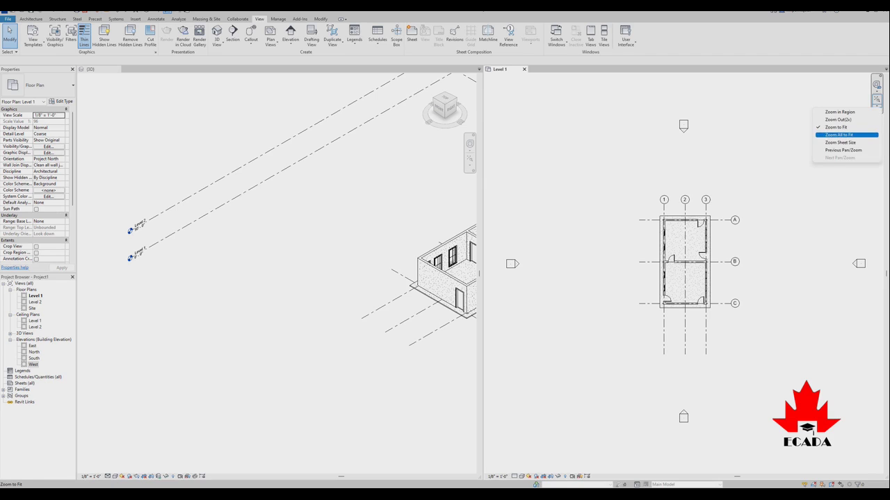
pyautogui.click(841, 135)
pyautogui.scroll(1, 320, 286)
pyautogui.scroll(1, 320, 286)
pyautogui.scroll(2, 320, 287)
pyautogui.scroll(1, 320, 286)
pyautogui.scroll(3, 616, 293)
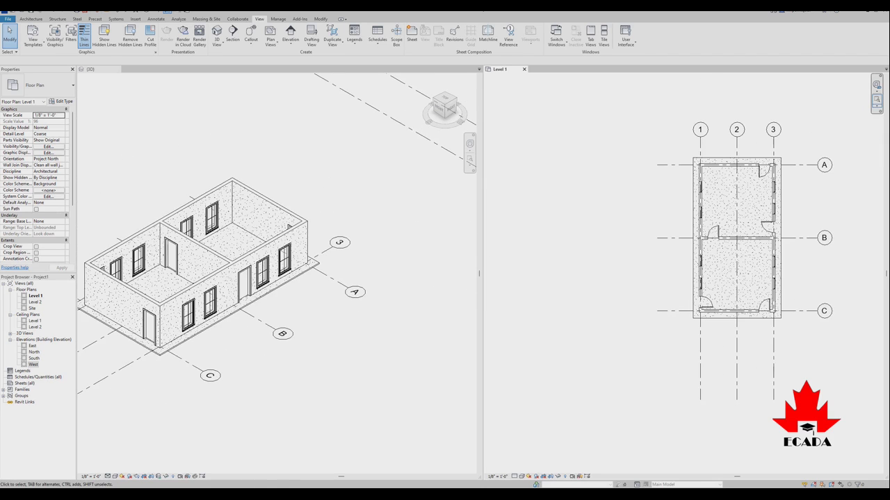
pyautogui.scroll(3, 121, 284)
pyautogui.scroll(-2, 262, 223)
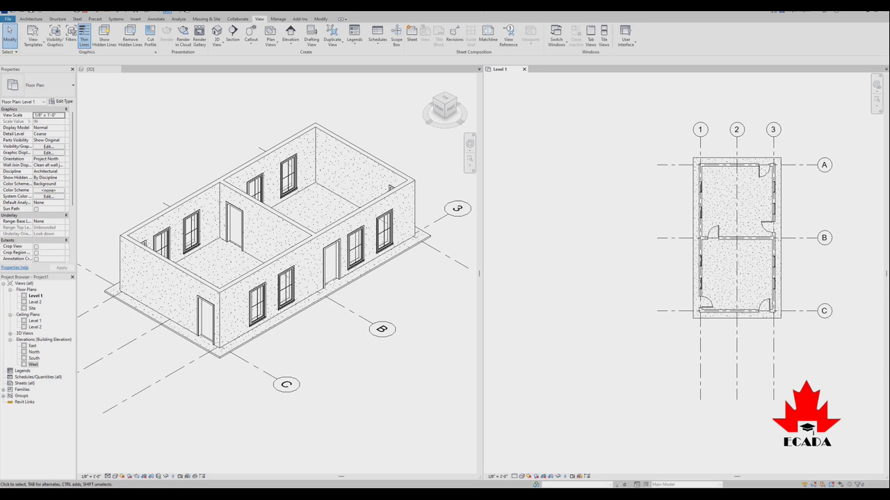
# - Set the 3D view to Fine detail and return to tabbed views
pyautogui.click(108, 476)
pyautogui.click(117, 469)
pyautogui.scroll(2, 445, 421)
pyautogui.scroll(-2, 418, 343)
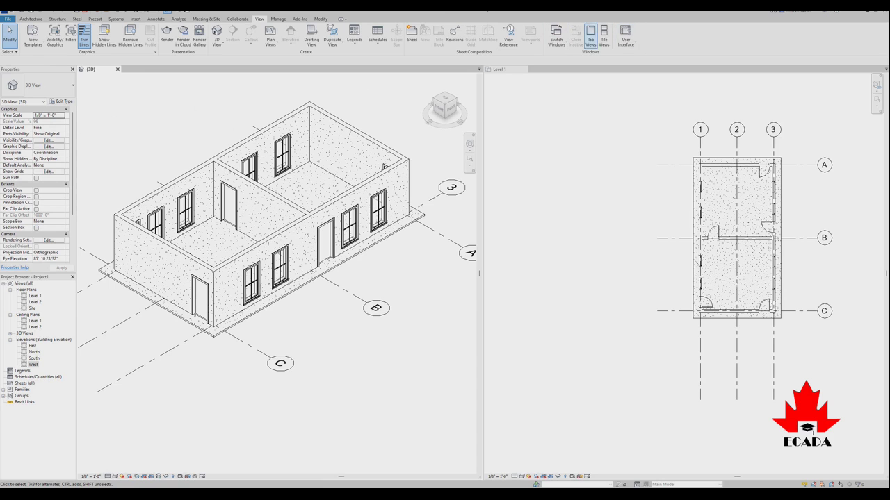
pyautogui.click(591, 36)
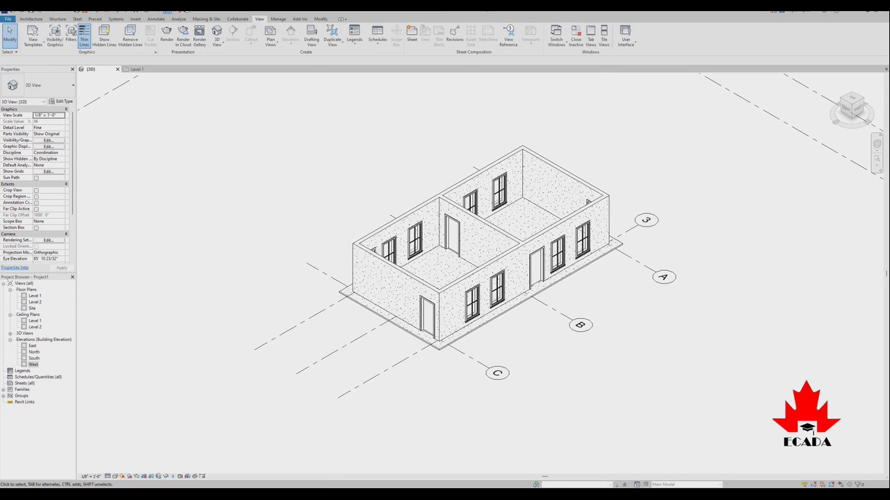
# - Draw a vertical building section through both rooms just left of grid 2 on Level 1
pyautogui.click(35, 295)
pyautogui.press('Escape')
pyautogui.doubleClick(35, 296)
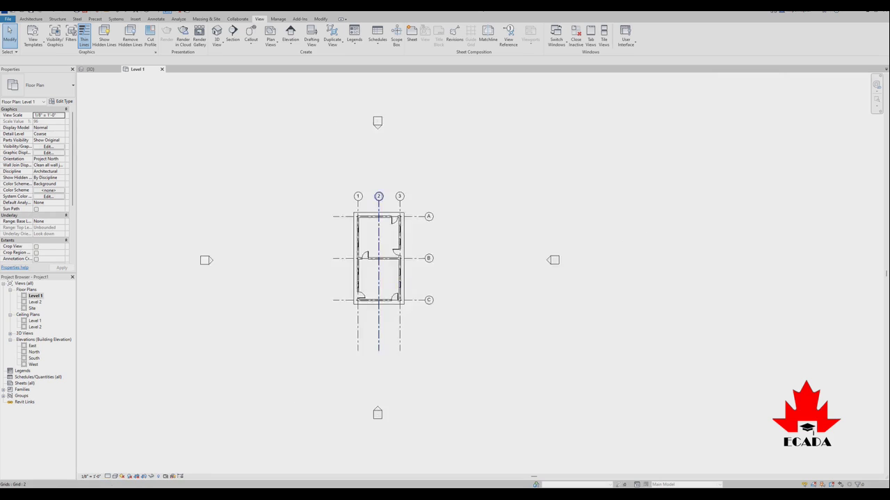
pyautogui.click(233, 35)
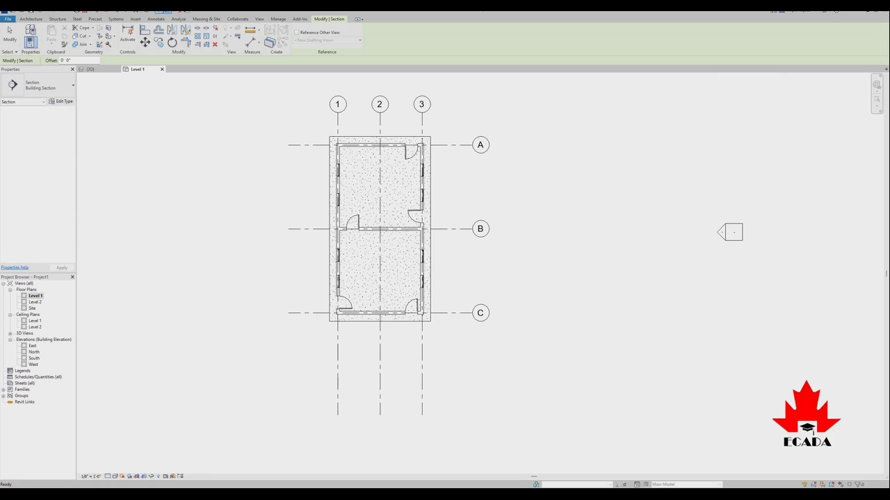
pyautogui.scroll(-2, 390, 189)
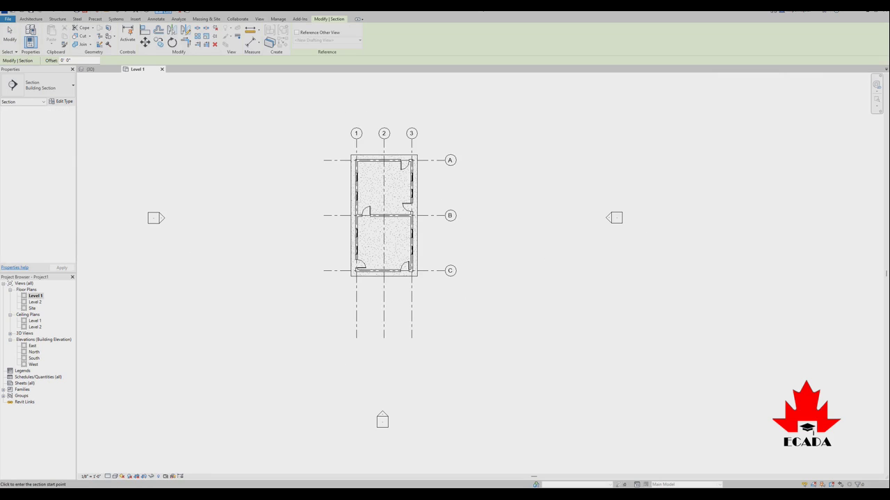
pyautogui.click(373, 101)
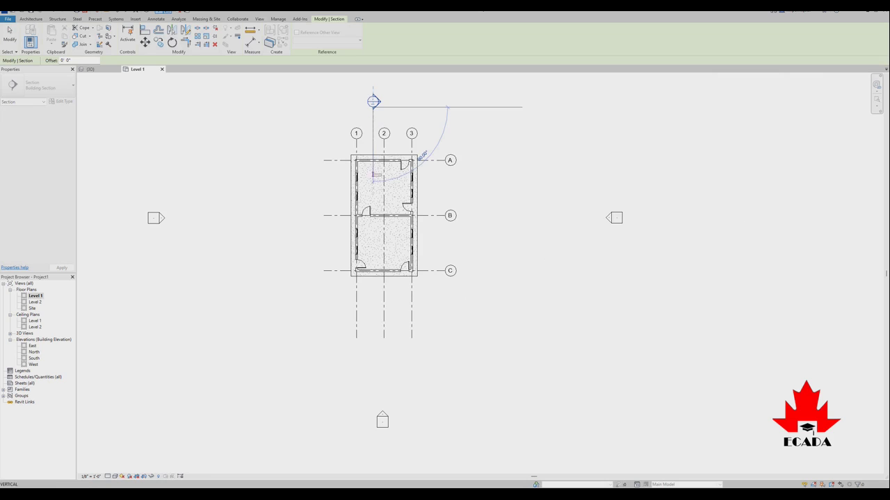
pyautogui.click(374, 297)
pyautogui.press('Escape')
pyautogui.press('Escape')
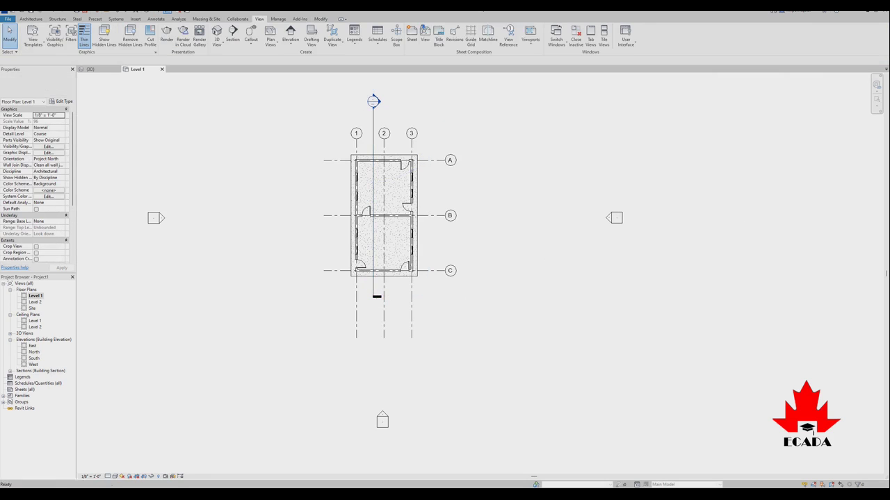
pyautogui.scroll(2, 448, 216)
pyautogui.scroll(-2, 449, 216)
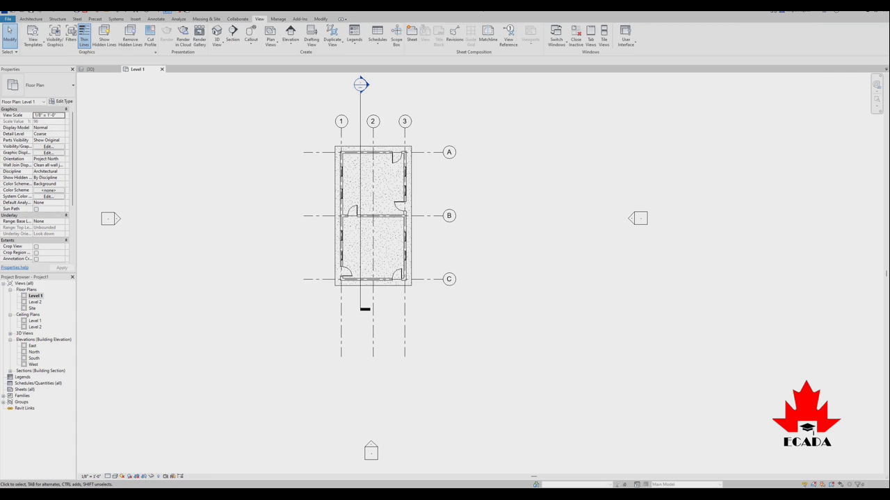
pyautogui.click(11, 370)
# - Open Section 1 to view the cut walls between grids A and C
pyautogui.doubleClick(38, 377)
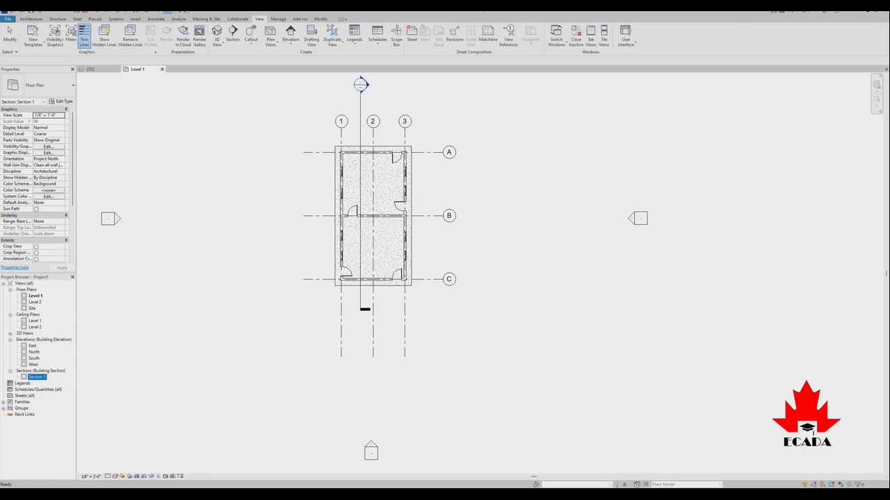
pyautogui.scroll(2, 570, 313)
pyautogui.scroll(-1, 570, 313)
pyautogui.scroll(-2, 570, 313)
pyautogui.scroll(-1, 570, 313)
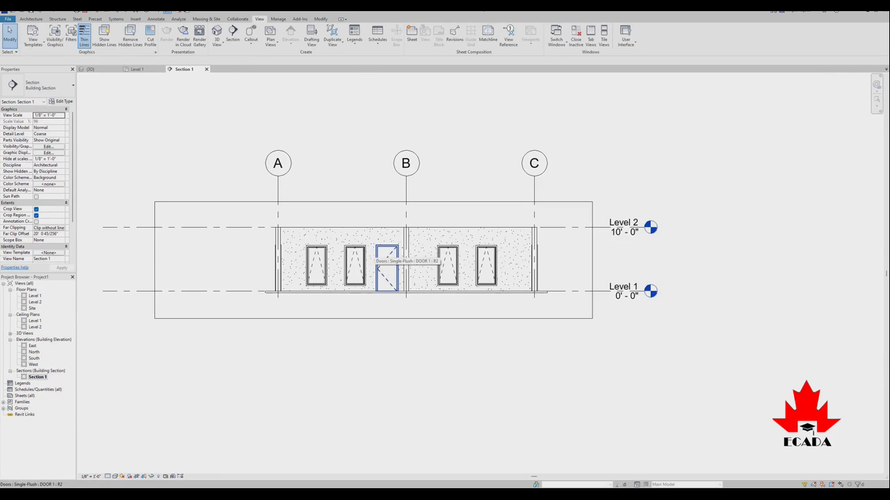
pyautogui.scroll(2, 375, 250)
pyautogui.scroll(-3, 614, 220)
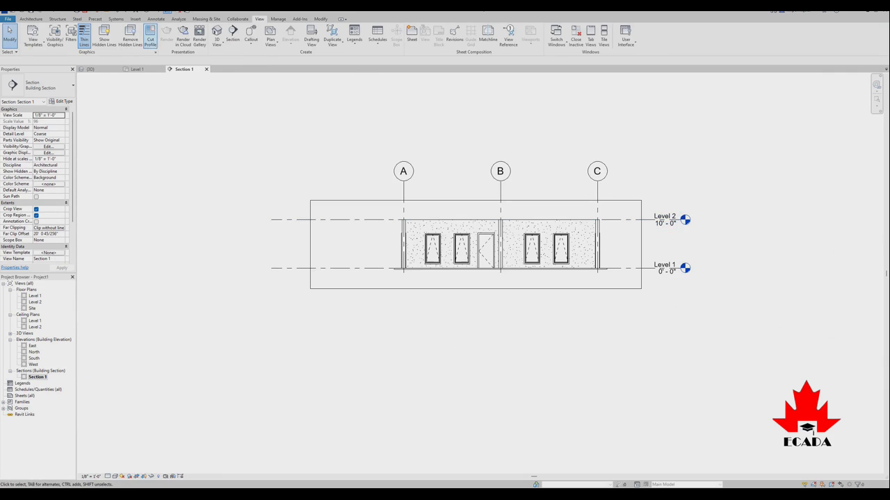
# - Close the 3D view and tile Section 1 beside the Level 1 plan
pyautogui.click(117, 69)
pyautogui.scroll(-1, 382, 240)
pyautogui.scroll(2, 457, 232)
pyautogui.scroll(1, 646, 278)
pyautogui.scroll(1, 275, 250)
pyautogui.scroll(1, 280, 250)
pyautogui.scroll(-1, 667, 327)
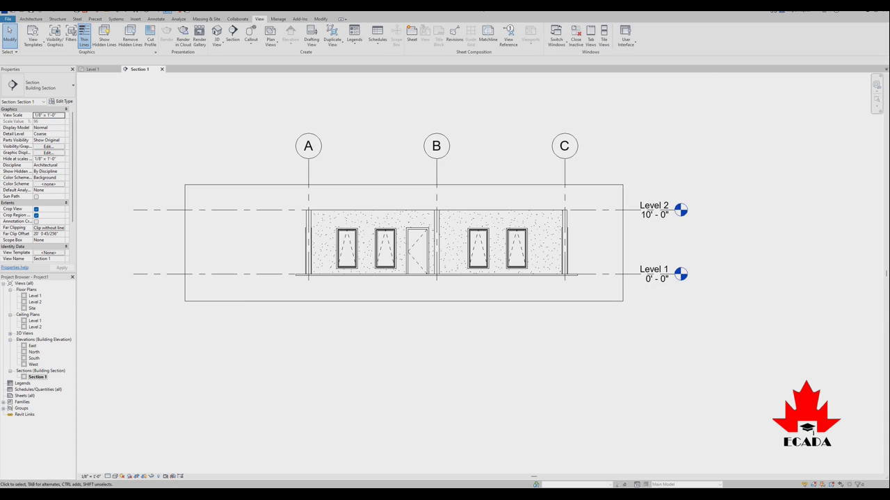
pyautogui.click(604, 38)
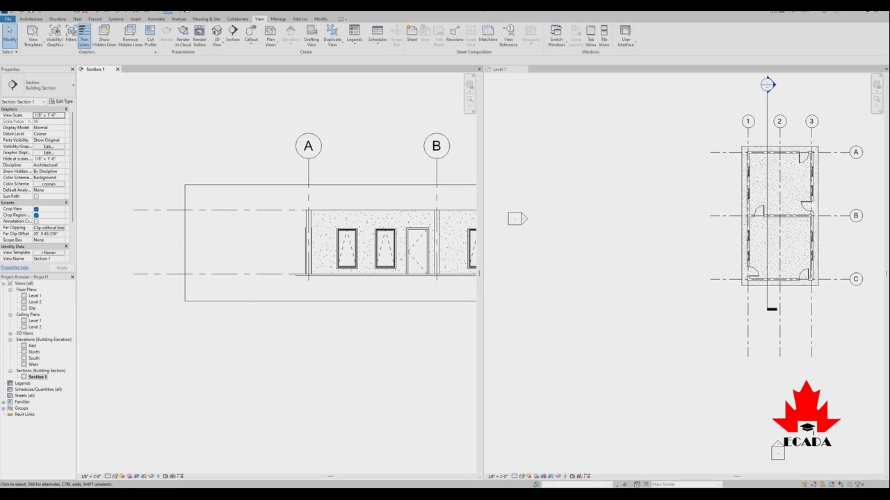
# - Zoom the Level 1 plan to fit its window
pyautogui.click(877, 99)
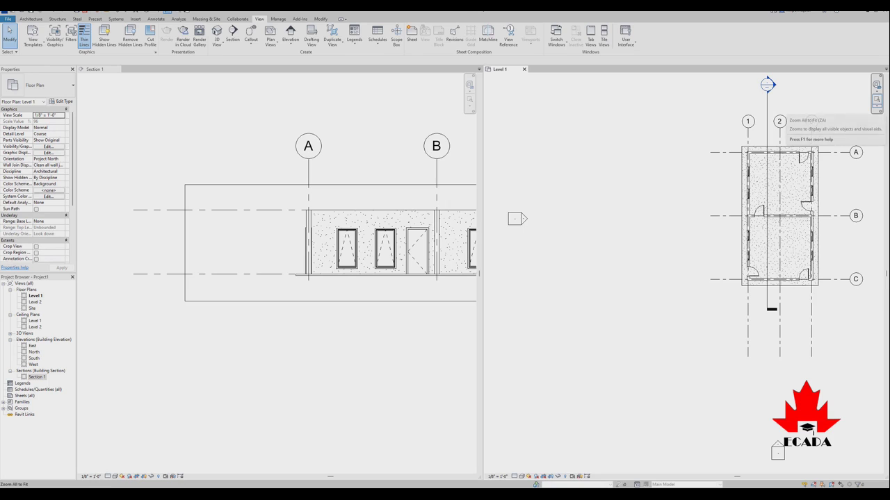
pyautogui.click(877, 105)
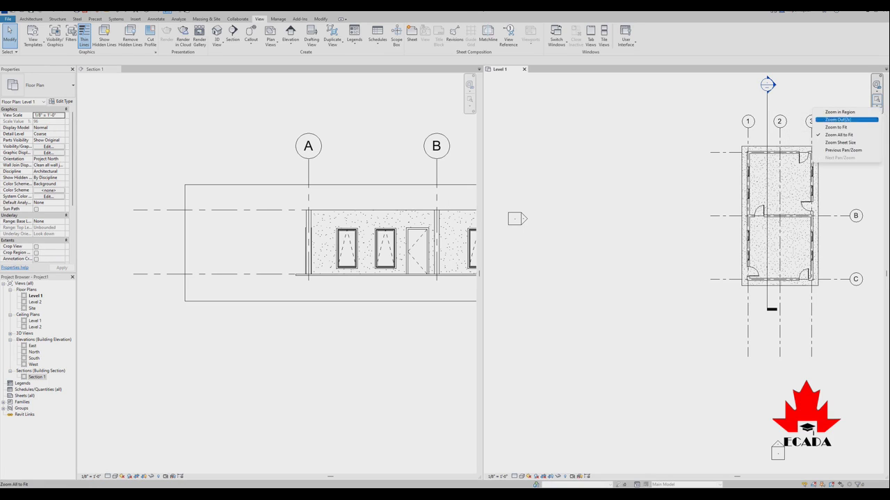
pyautogui.click(840, 135)
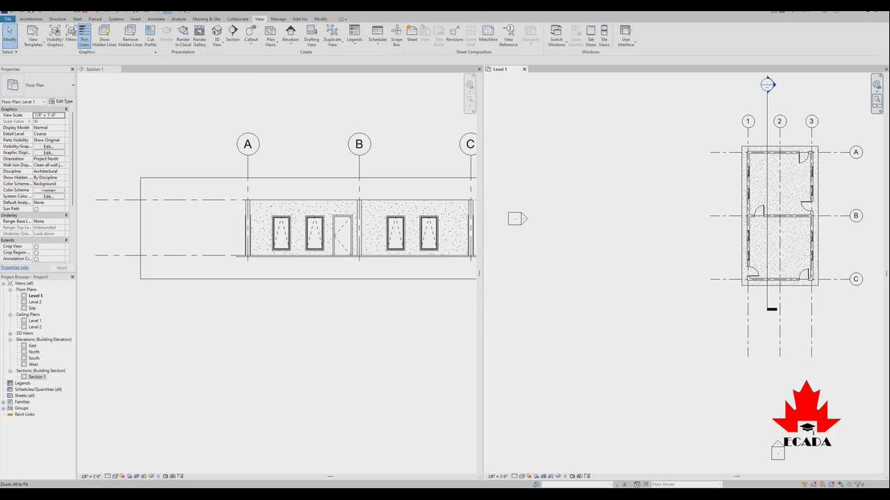
pyautogui.click(876, 106)
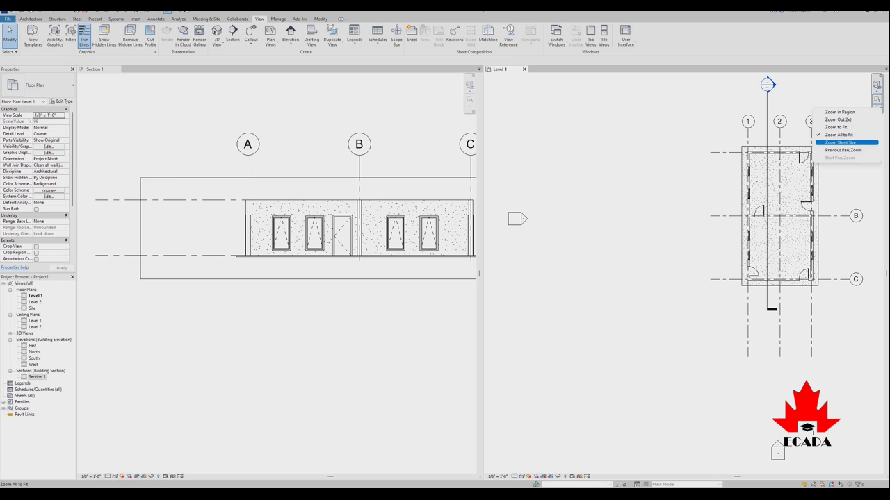
pyautogui.click(836, 127)
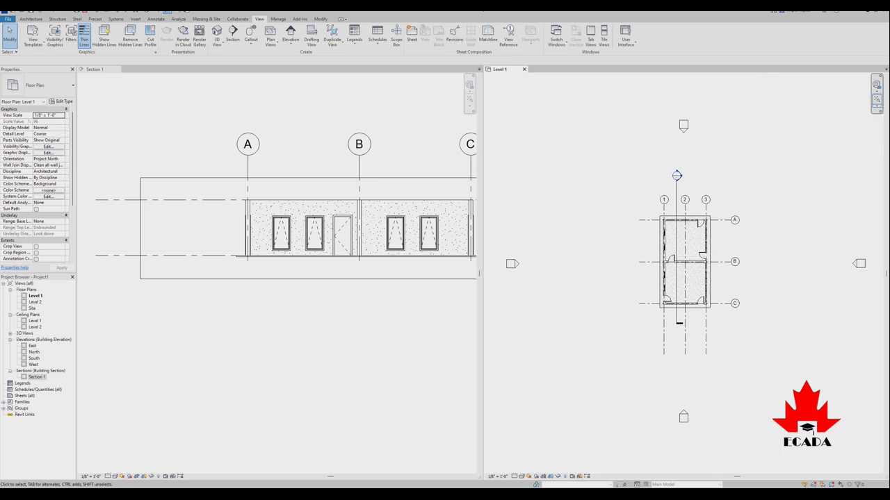
pyautogui.scroll(2, 399, 229)
pyautogui.scroll(-3, 234, 225)
pyautogui.scroll(3, 209, 229)
pyautogui.scroll(-1, 236, 230)
pyautogui.scroll(-1, 236, 229)
pyautogui.scroll(1, 155, 227)
pyautogui.scroll(2, 299, 223)
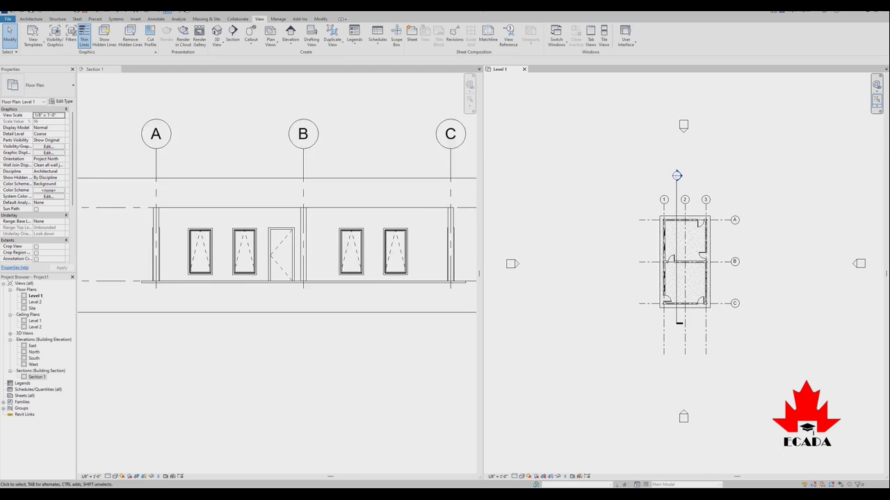
pyautogui.scroll(-2, 155, 240)
# - Keep Section 1 at Coarse detail and switch the views back to tabs
pyautogui.click(108, 477)
pyautogui.click(119, 455)
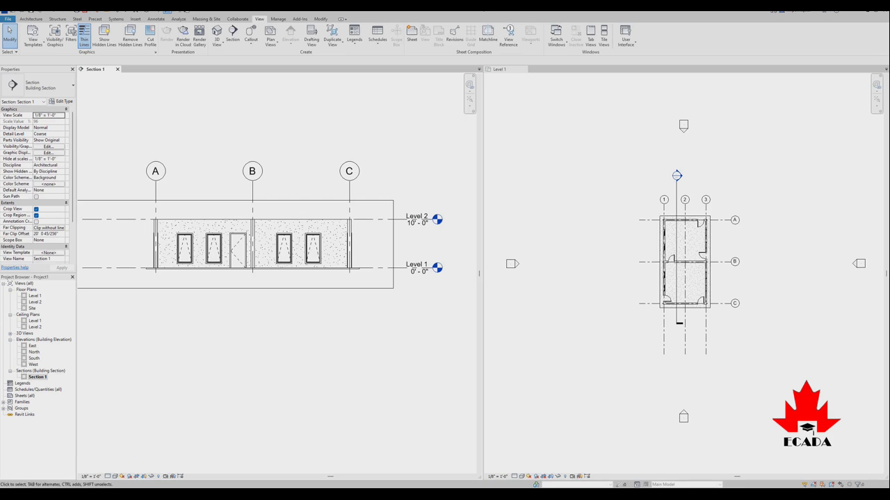
pyautogui.scroll(2, 155, 232)
pyautogui.scroll(3, 156, 235)
pyautogui.scroll(-3, 156, 236)
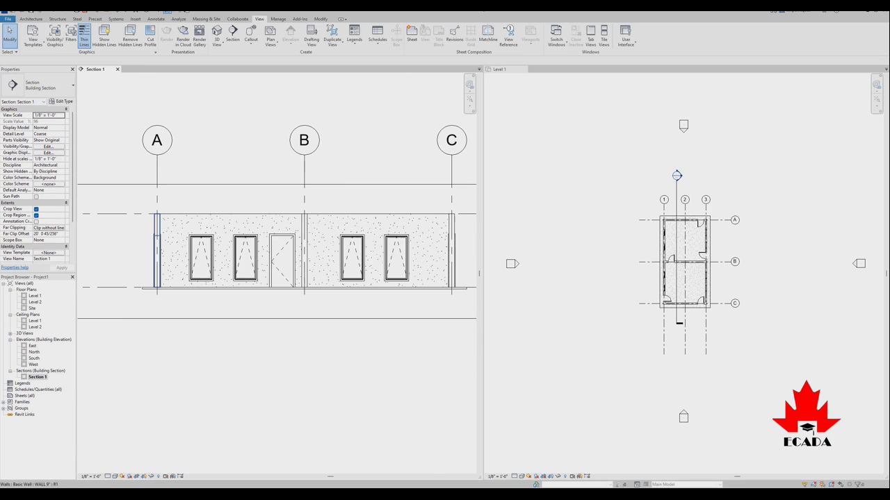
pyautogui.scroll(2, 452, 246)
pyautogui.scroll(-3, 452, 247)
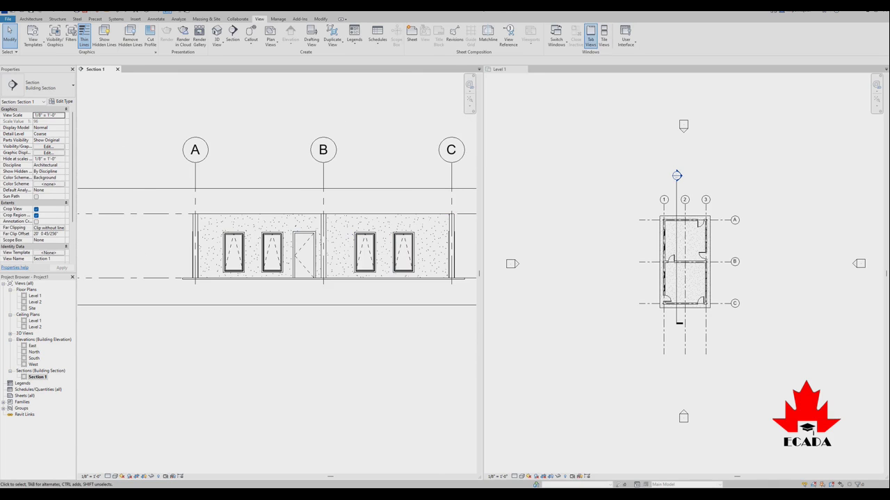
pyautogui.click(590, 33)
# - Set the WALL 9" type's coarse-scale fill pattern to Solid fill
pyautogui.hotkey('ctrl', 'Tab')
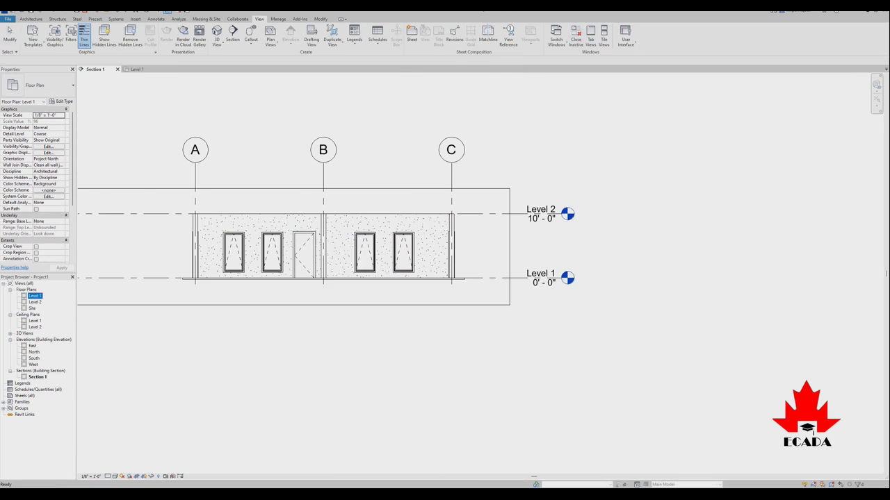
pyautogui.scroll(3, 257, 197)
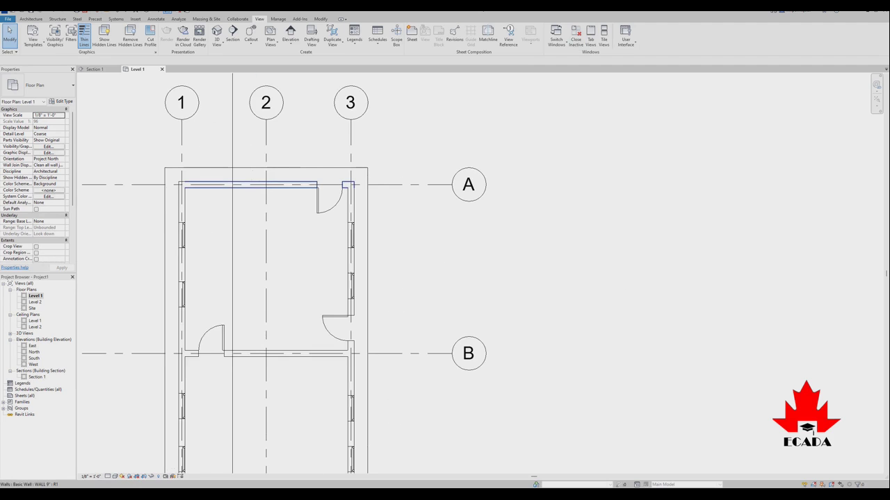
pyautogui.click(267, 182)
pyautogui.click(61, 100)
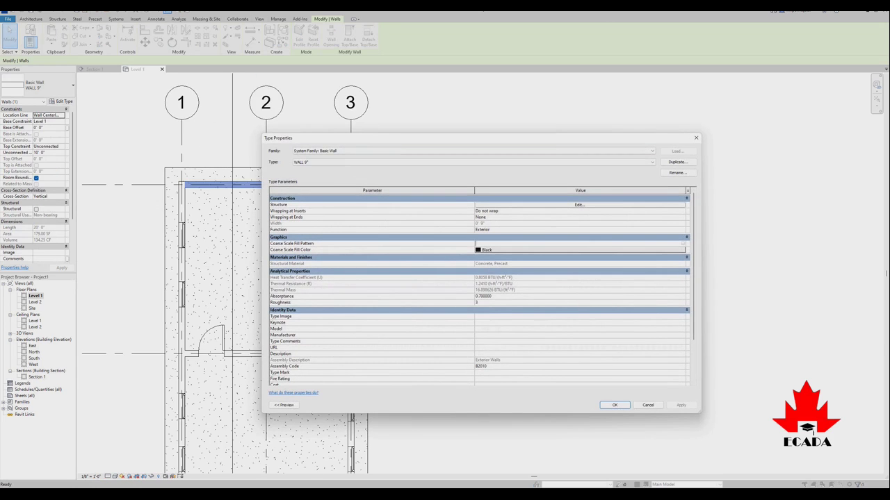
pyautogui.click(684, 244)
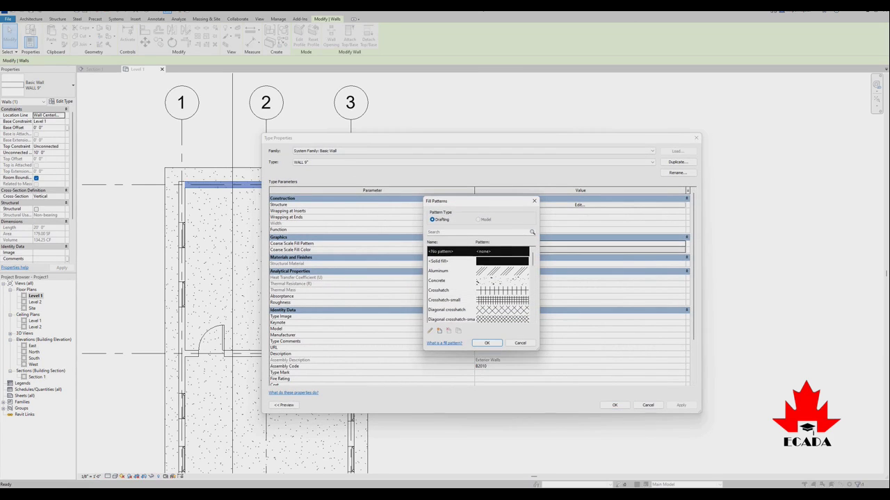
pyautogui.click(445, 261)
pyautogui.click(487, 343)
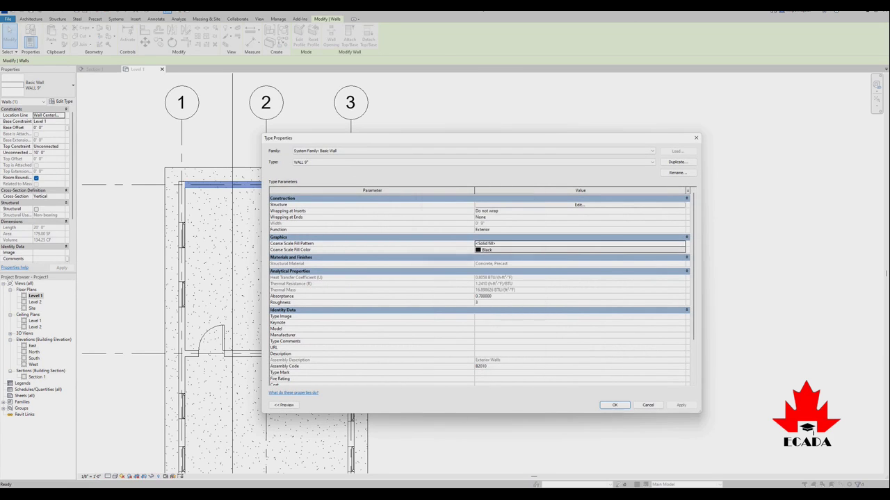
pyautogui.click(681, 405)
pyautogui.press('Return')
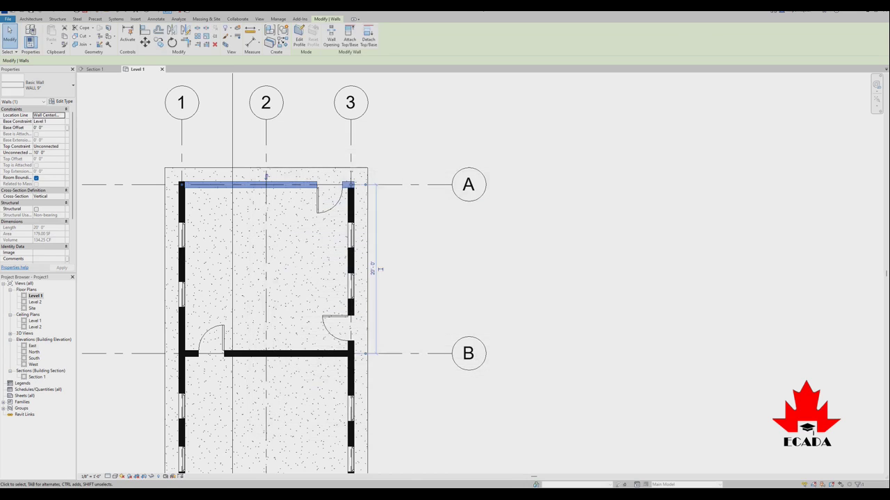
pyautogui.press('Escape')
pyautogui.scroll(-3, 622, 259)
pyautogui.scroll(-2, 622, 259)
# - Open Section 1, try Fine detail, then set it back to Coarse
pyautogui.scroll(3, 574, 296)
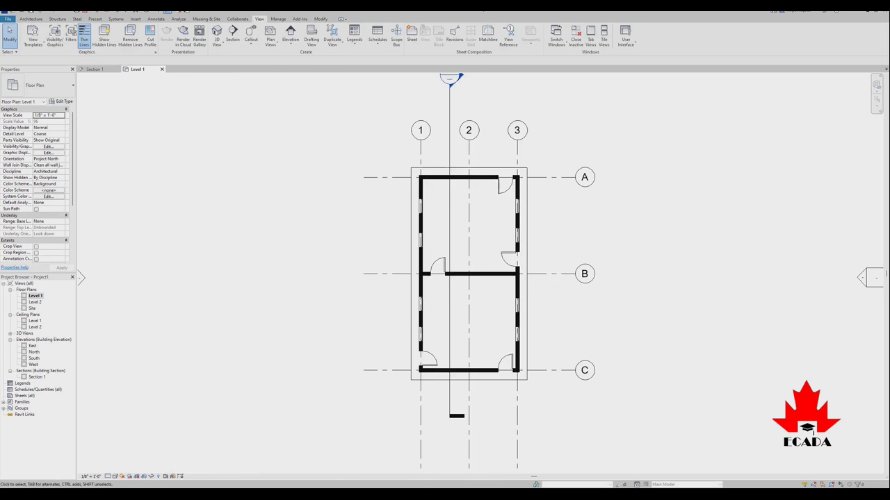
pyautogui.doubleClick(37, 377)
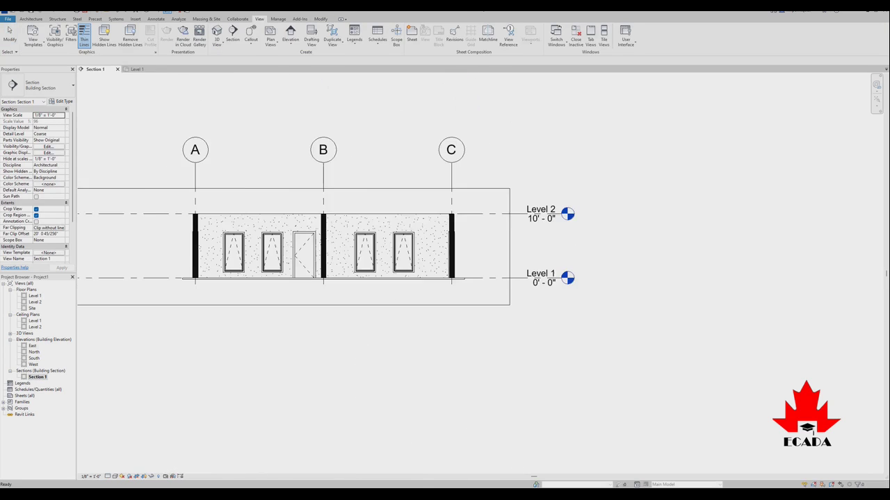
pyautogui.click(107, 477)
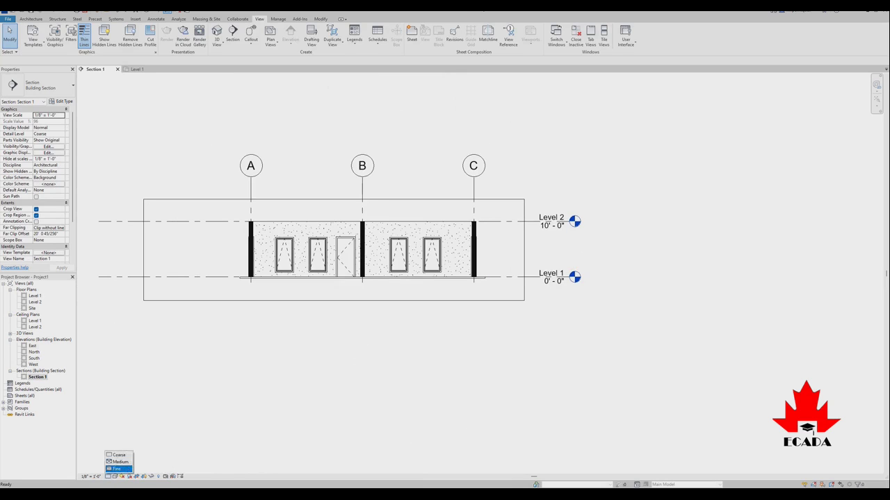
pyautogui.click(118, 458)
pyautogui.scroll(3, 444, 250)
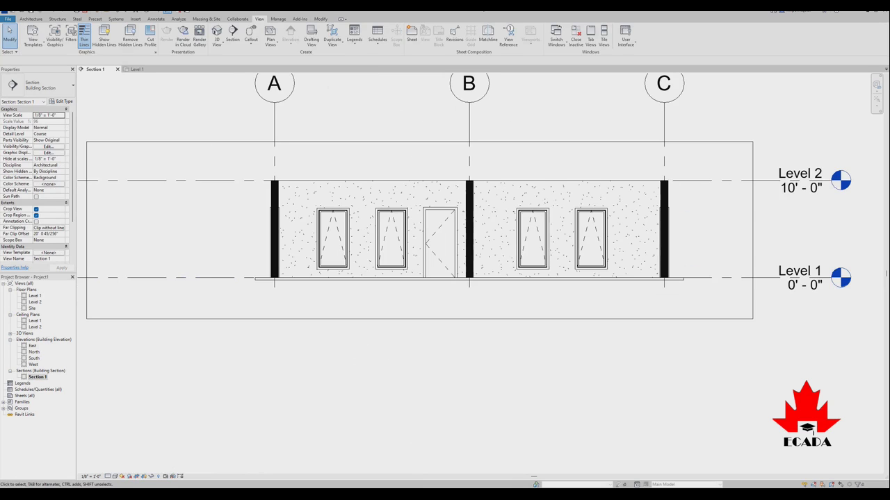
pyautogui.click(108, 477)
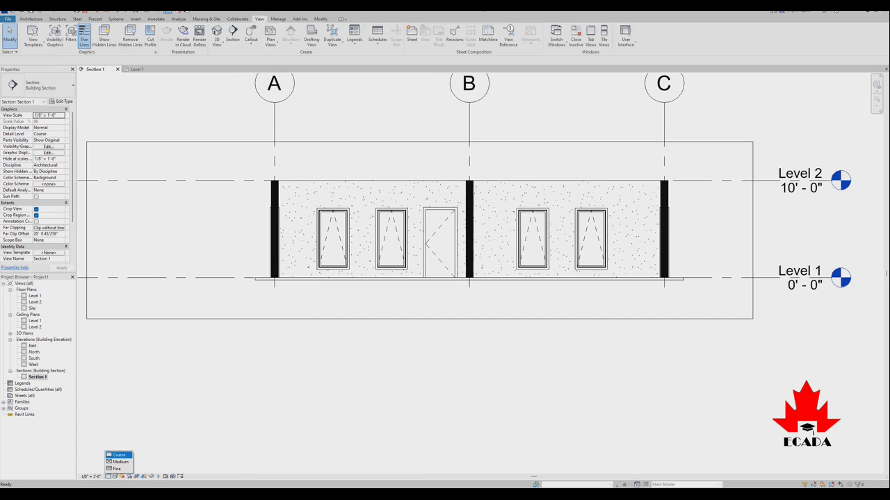
pyautogui.click(118, 456)
pyautogui.scroll(2, 529, 236)
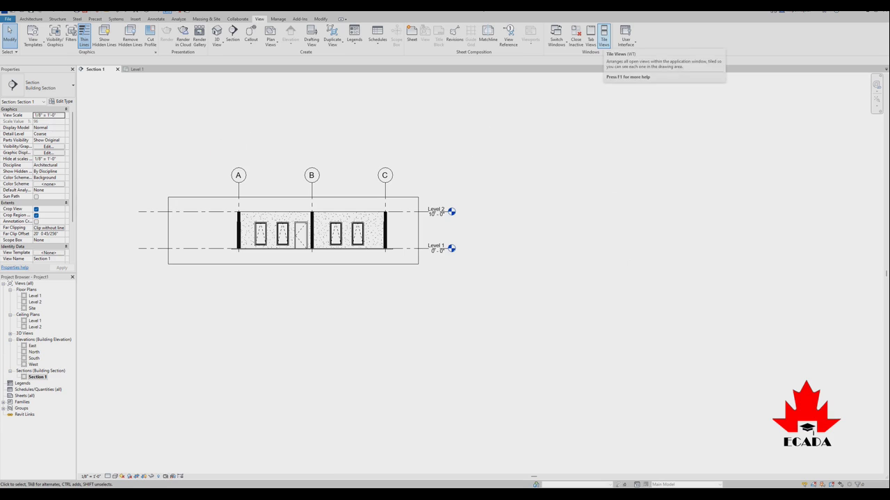
# - Tile Section 1 beside the Level 1 plan and zoom all views to fit
pyautogui.click(603, 35)
pyautogui.scroll(-3, 351, 249)
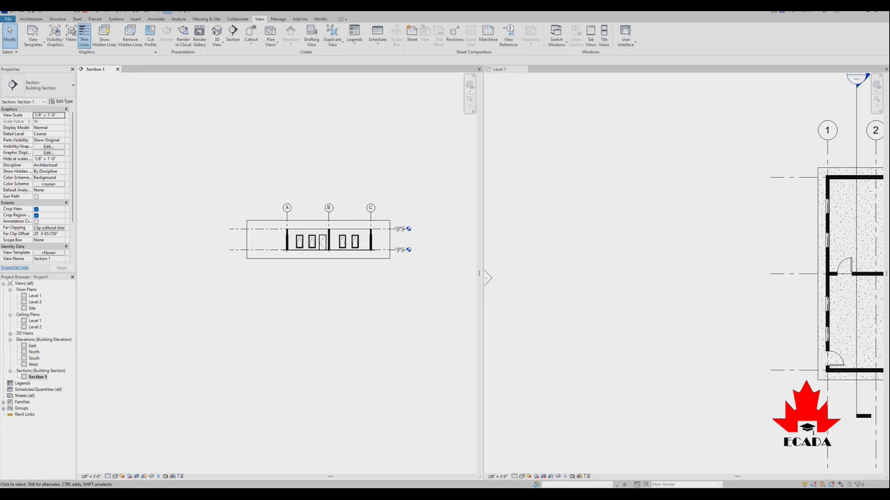
pyautogui.click(877, 99)
pyautogui.click(877, 104)
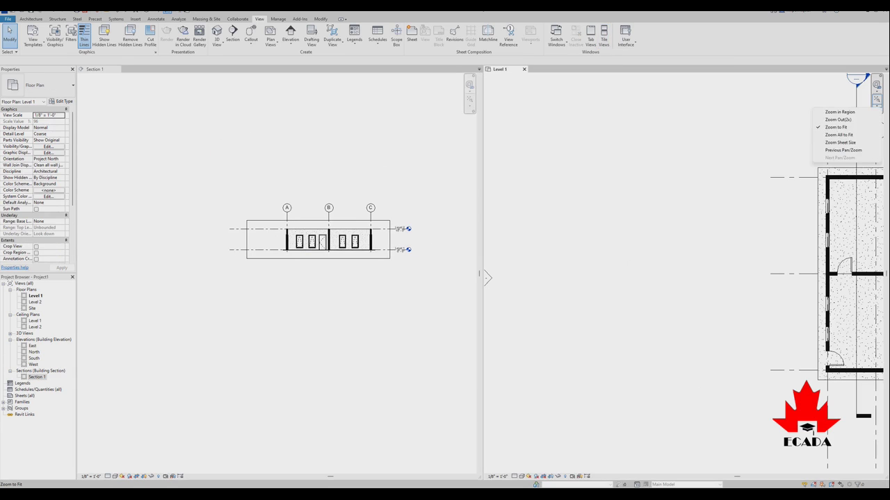
pyautogui.click(845, 134)
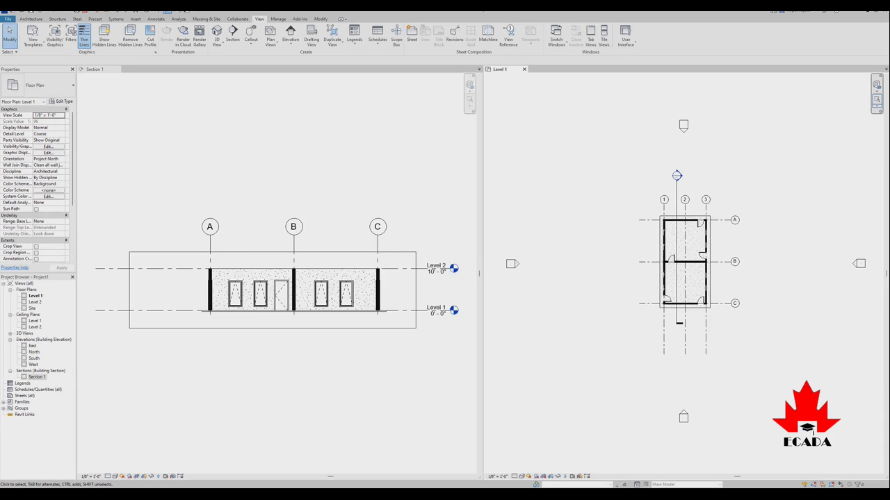
pyautogui.scroll(2, 278, 250)
pyautogui.scroll(-1, 348, 278)
pyautogui.scroll(-1, 278, 237)
pyautogui.scroll(1, 278, 236)
pyautogui.scroll(-1, 278, 236)
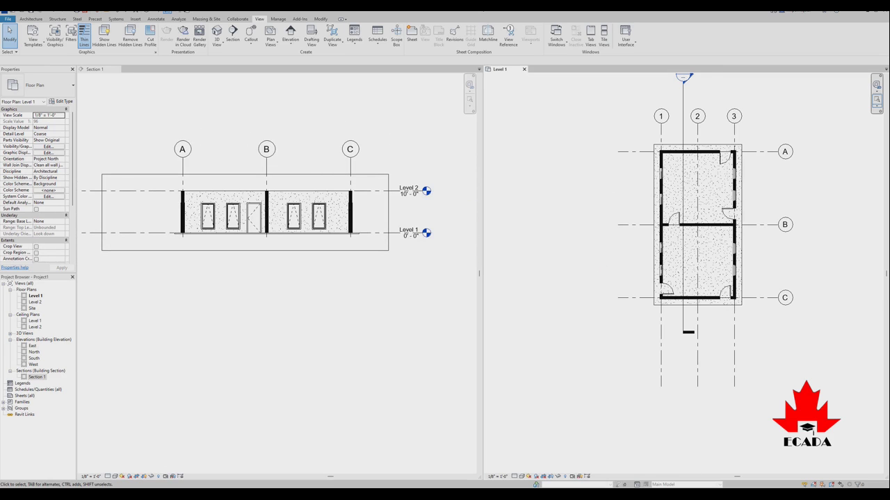
pyautogui.scroll(-1, 650, 369)
pyautogui.scroll(1, 728, 257)
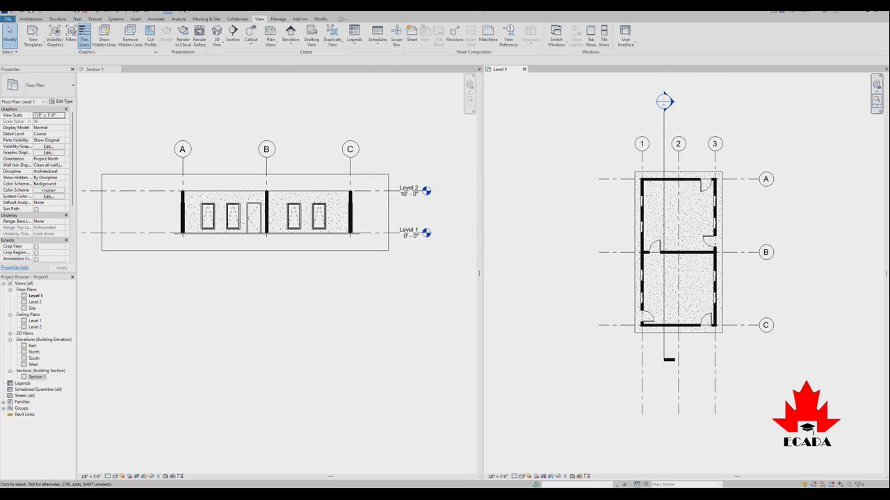
# - Select the section line and try far clip offsets of 5' then 10'
pyautogui.click(664, 208)
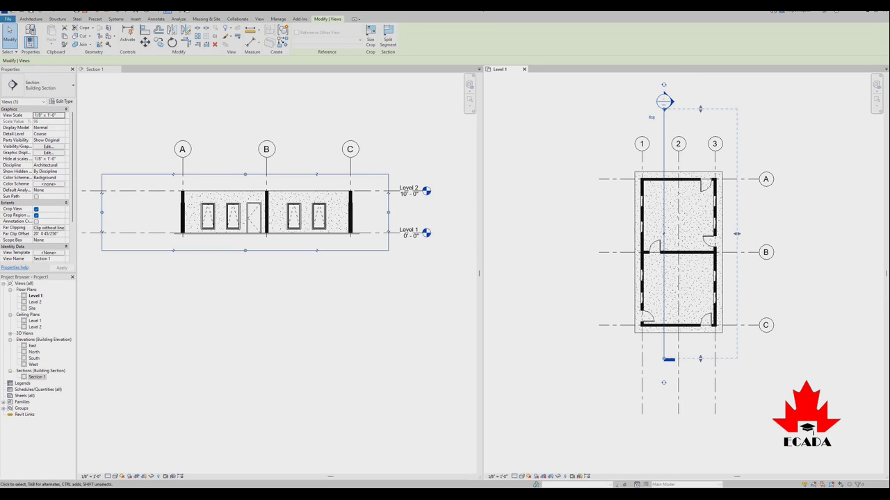
pyautogui.click(48, 234)
pyautogui.write('5')
pyautogui.press('Return')
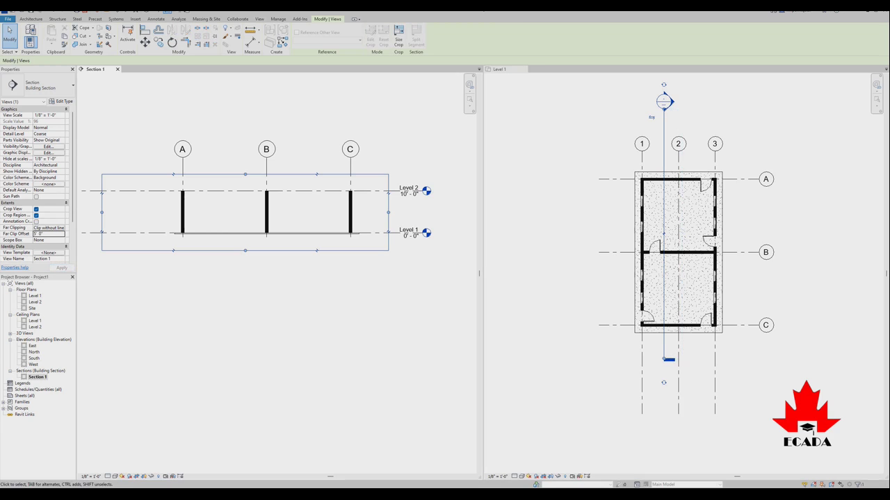
pyautogui.scroll(2, 156, 193)
pyautogui.click(48, 233)
pyautogui.write('10')
pyautogui.press('Return')
pyautogui.press('Escape')
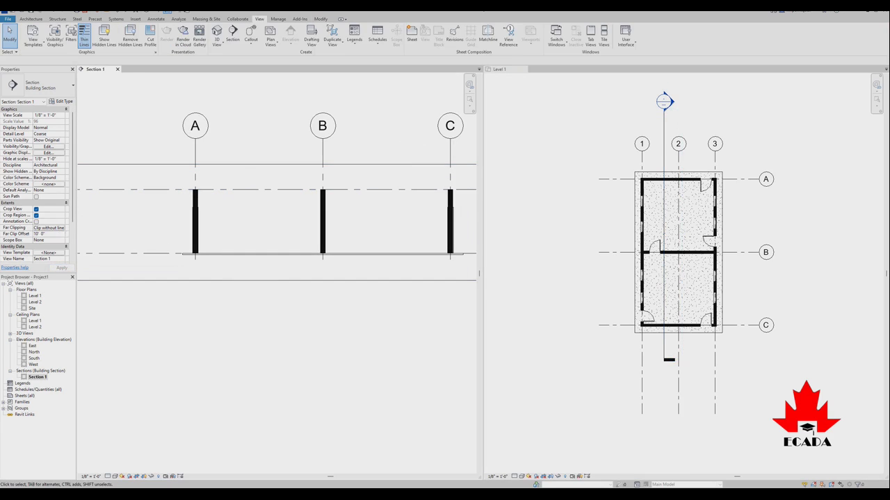
# - Set the far clip offset to 20' and fit both views with ZA
pyautogui.click(42, 233)
pyautogui.write('2')
pyautogui.press('Return')
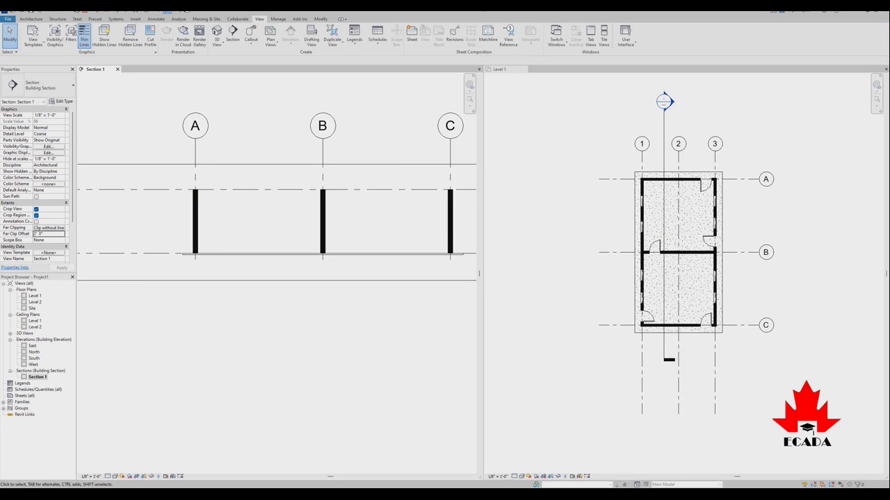
pyautogui.write('20')
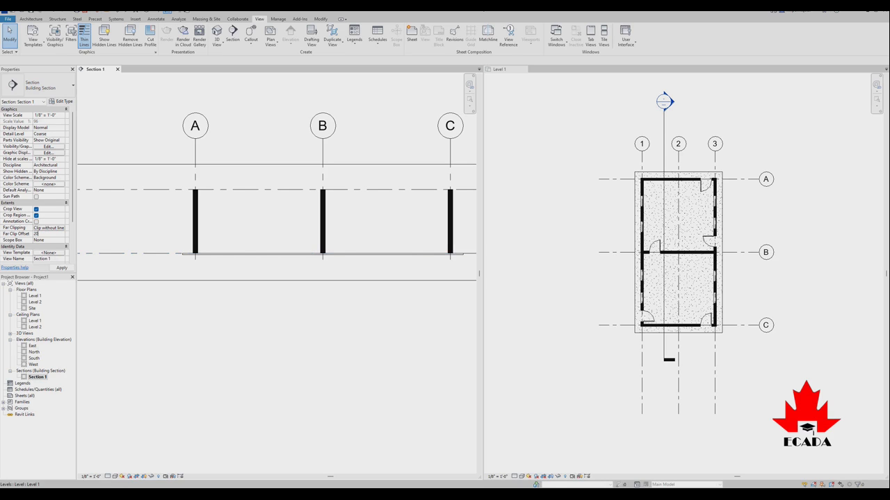
pyautogui.press('Return')
pyautogui.press('z')
pyautogui.press('a')
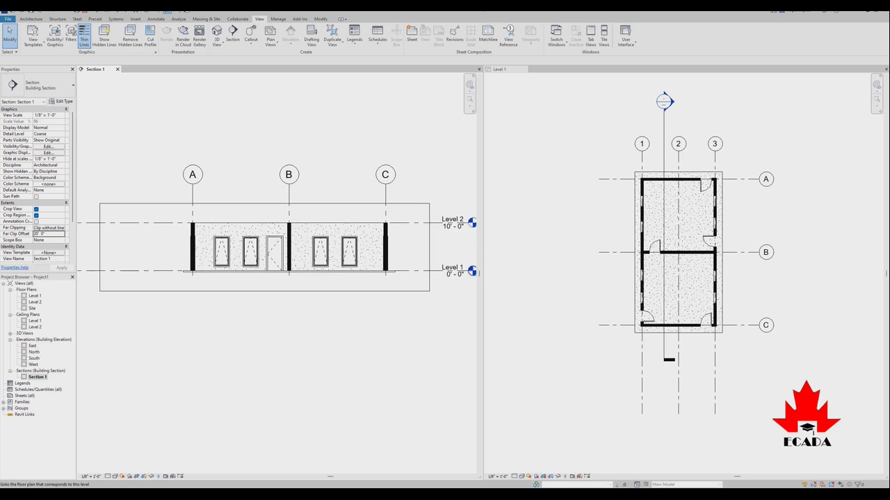
pyautogui.scroll(4, 299, 250)
pyautogui.scroll(-2, 299, 251)
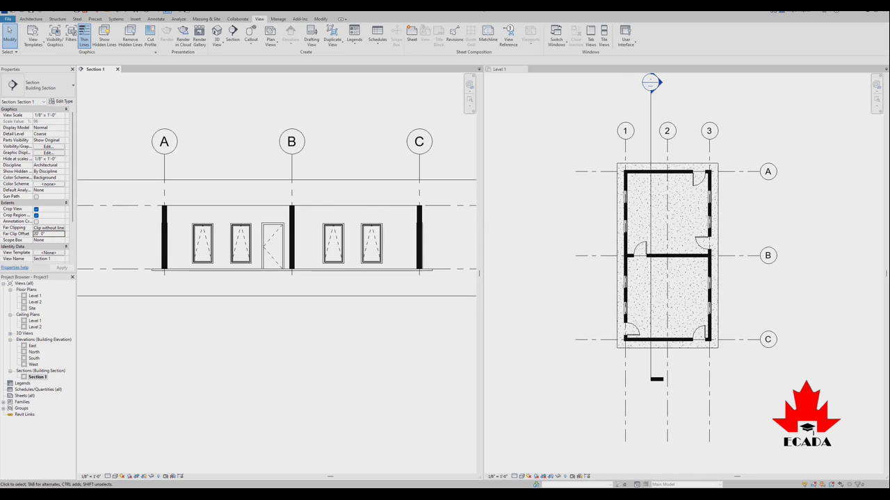
pyautogui.scroll(-1, 299, 250)
pyautogui.scroll(2, 417, 219)
pyautogui.scroll(-1, 417, 219)
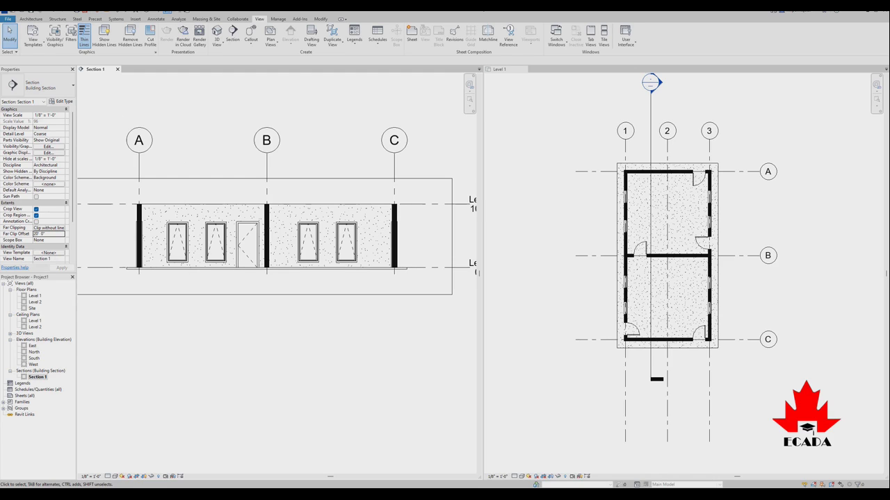
pyautogui.click(37, 383)
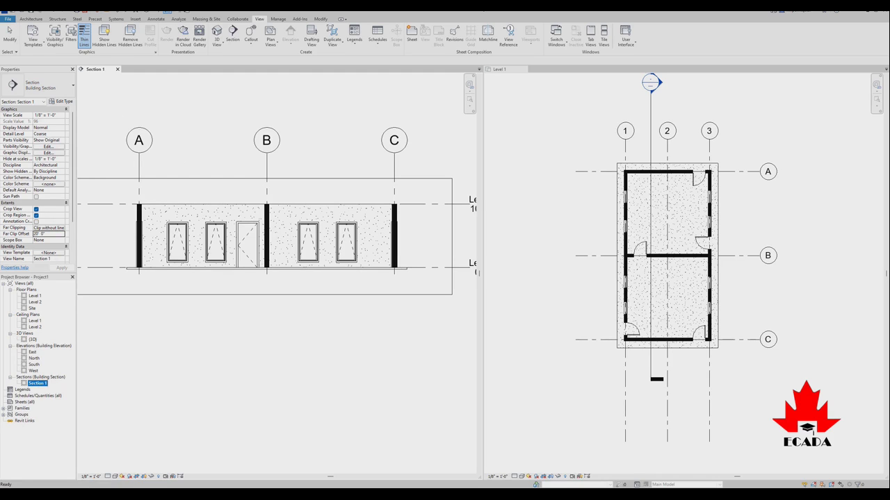
# - Open the default {3D} view and duplicate it as an independent view
pyautogui.click(32, 339)
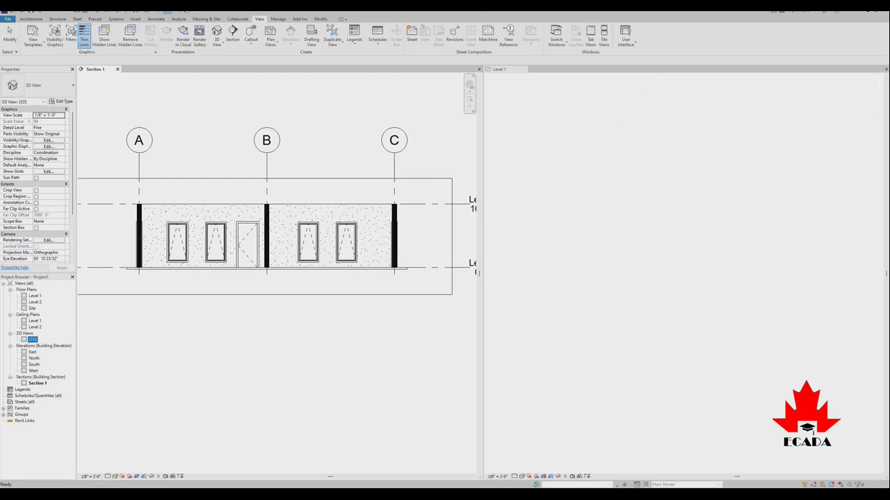
pyautogui.scroll(2, 253, 286)
pyautogui.scroll(2, 254, 287)
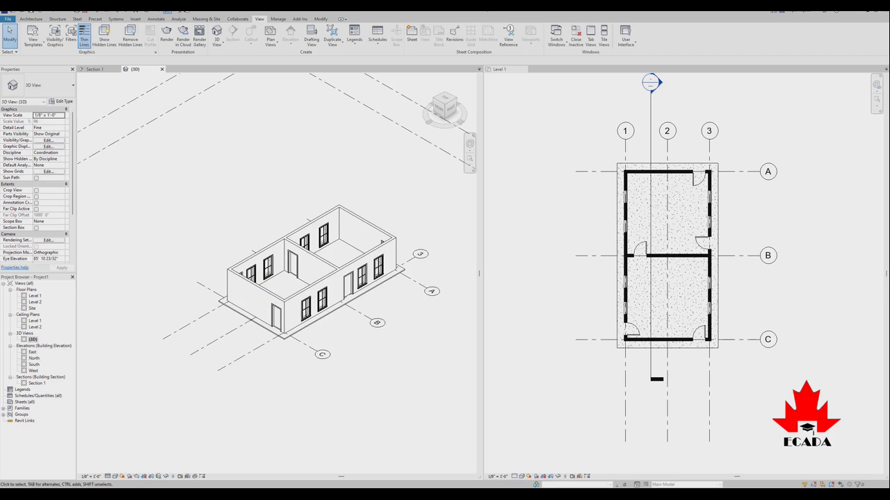
pyautogui.rightClick(32, 340)
pyautogui.moveTo(90, 221)
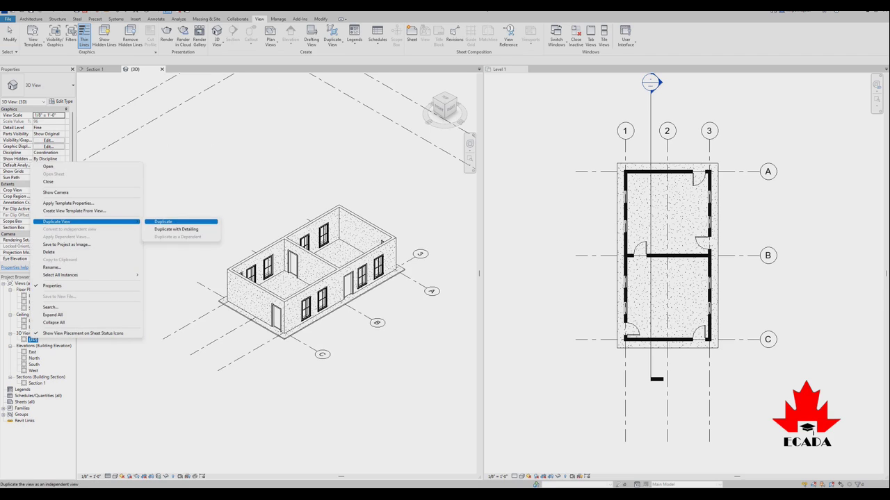
pyautogui.click(163, 221)
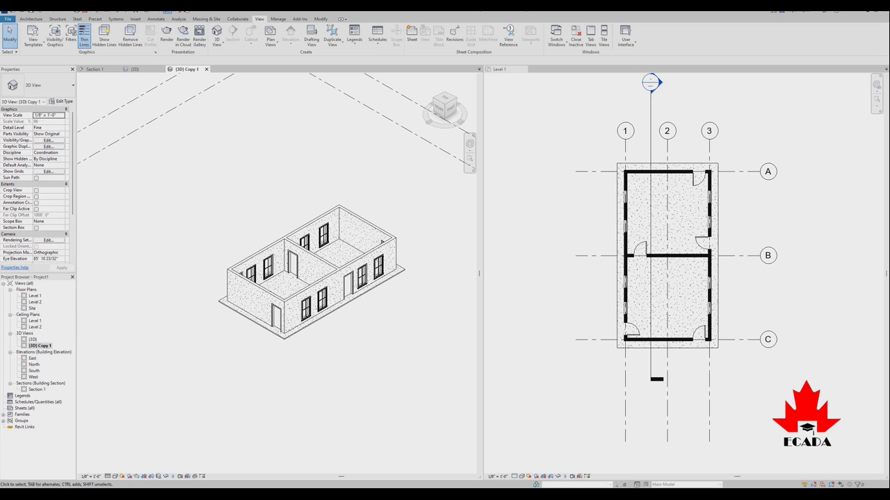
# - Rename the duplicated 3D view to SECTION
pyautogui.rightClick(42, 345)
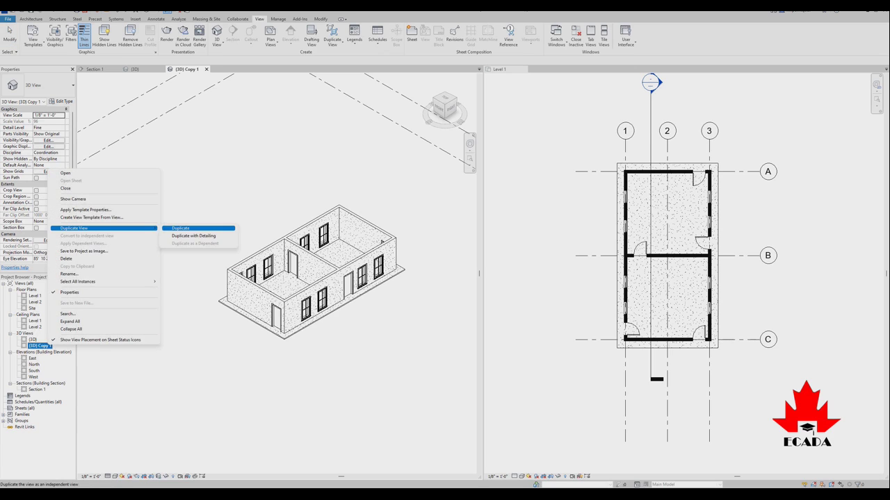
pyautogui.click(70, 274)
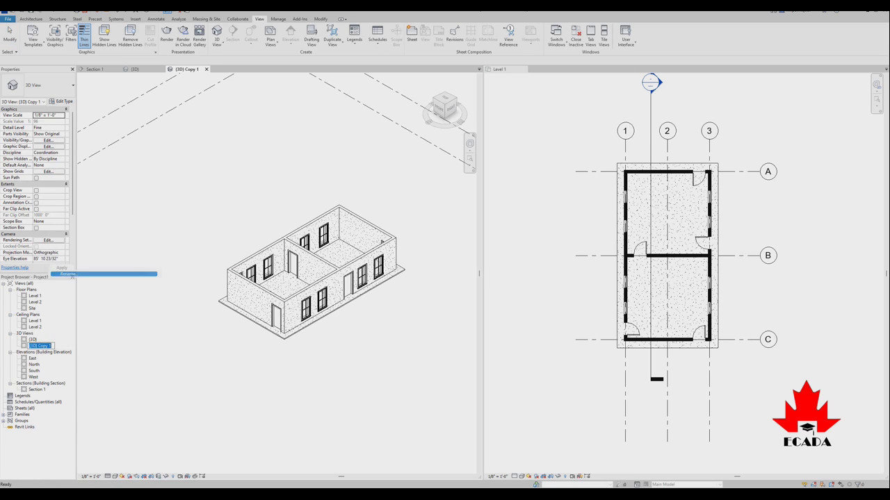
pyautogui.write('SECTION')
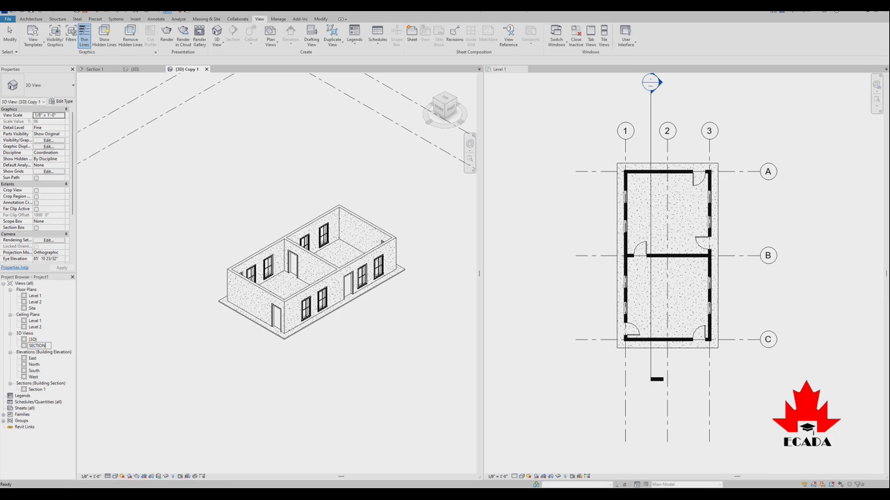
pyautogui.press('Return')
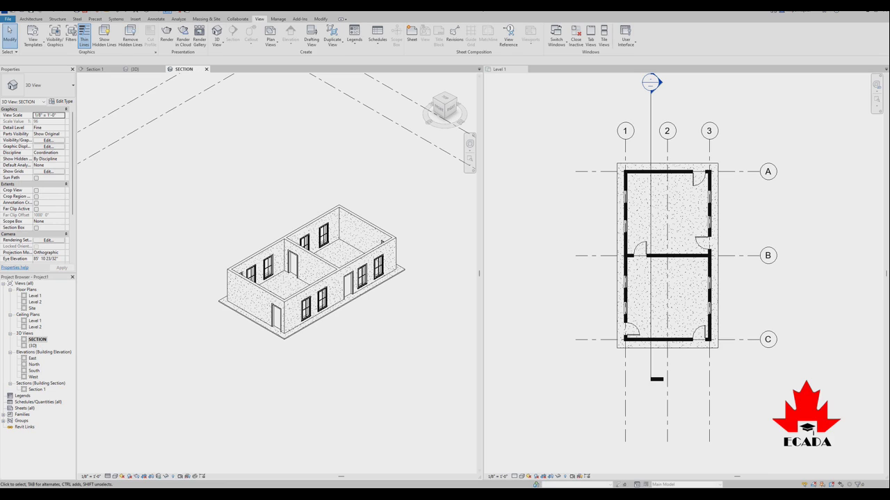
pyautogui.scroll(-1, 488, 313)
# - Close the default {3D} and SECTION 3D view tabs
pyautogui.scroll(3, 340, 288)
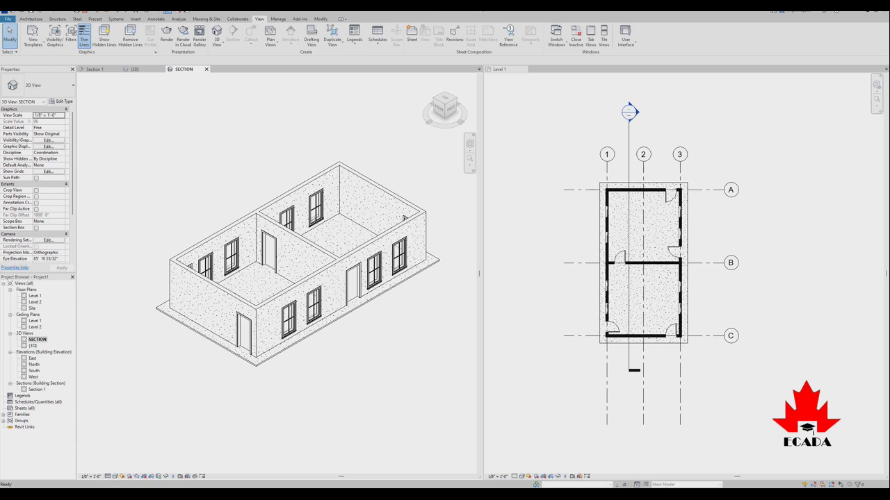
pyautogui.rightClick(43, 340)
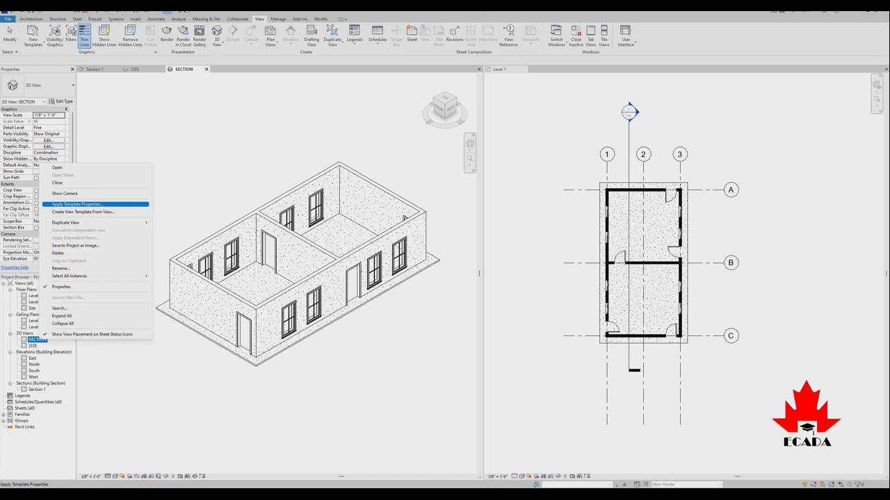
pyautogui.press('Escape')
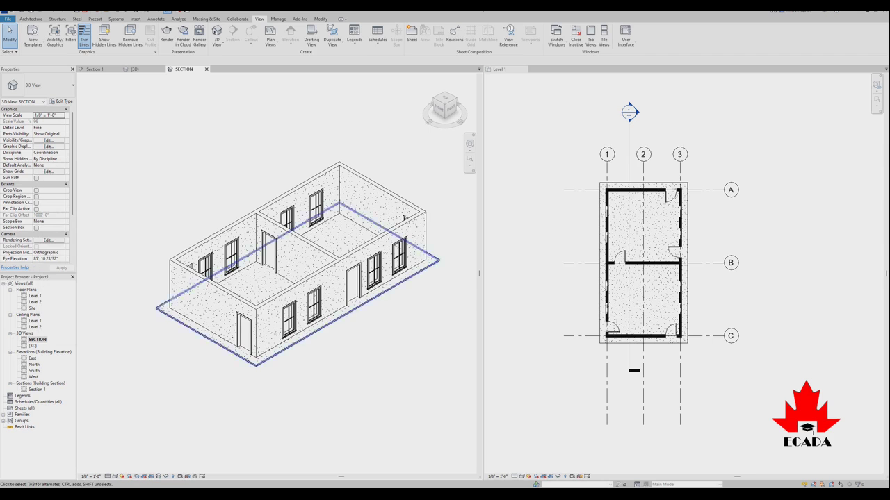
pyautogui.scroll(3, 361, 268)
pyautogui.scroll(-2, 362, 267)
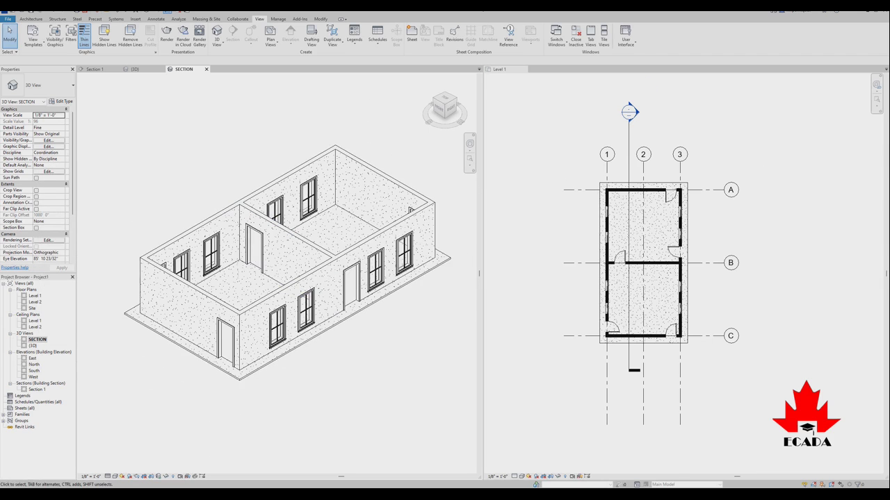
pyautogui.scroll(1, 542, 274)
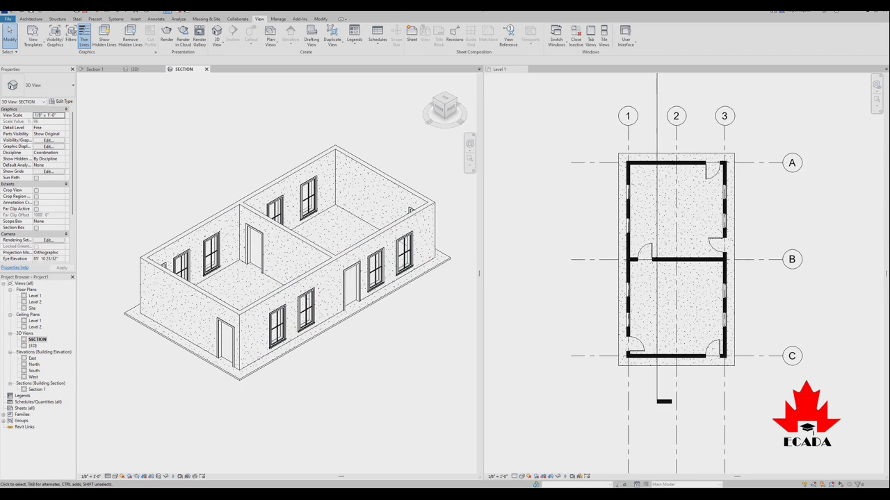
pyautogui.scroll(-1, 229, 281)
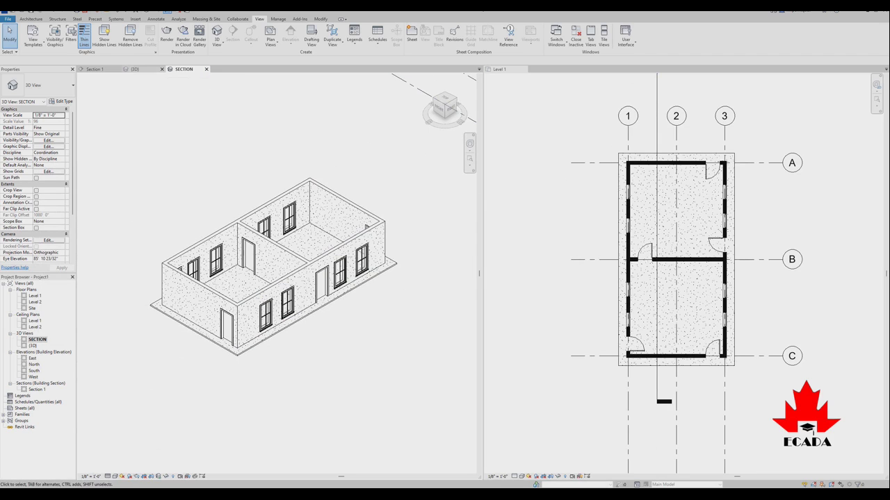
pyautogui.click(161, 69)
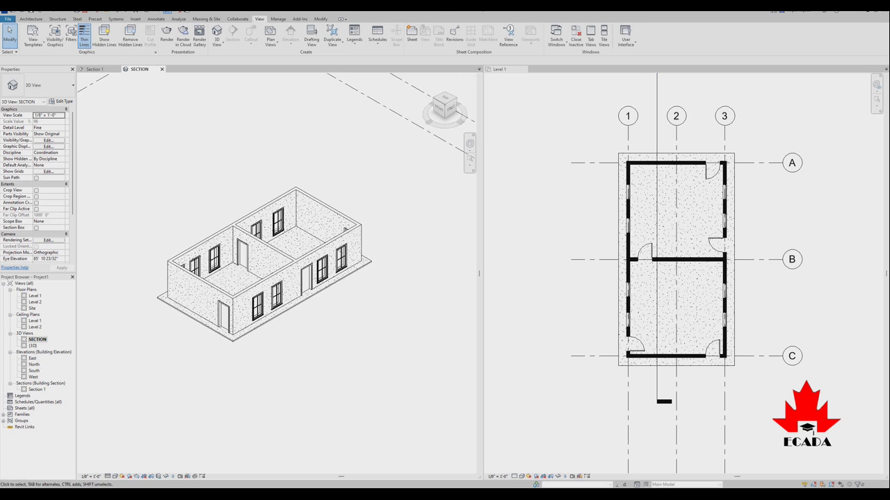
pyautogui.click(161, 69)
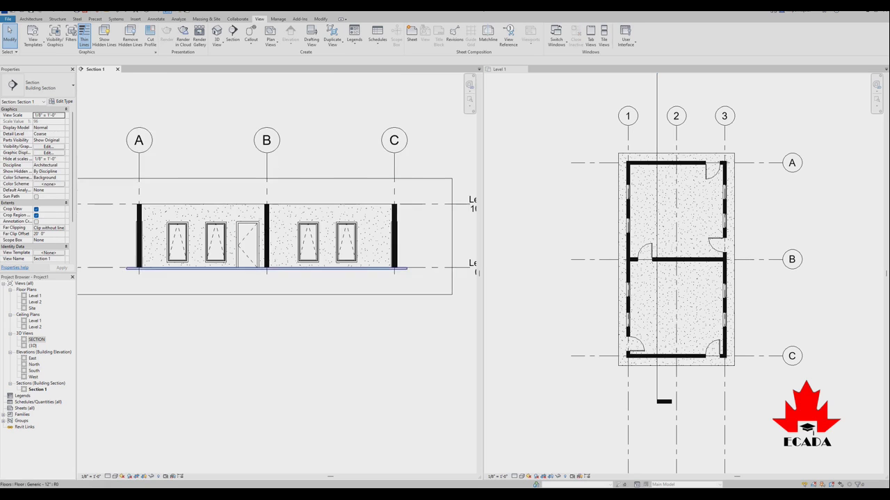
# - Switch the open views from tiled to tabbed layout
pyautogui.scroll(-2, 297, 268)
pyautogui.scroll(2, 409, 256)
pyautogui.scroll(-2, 660, 270)
pyautogui.scroll(2, 519, 273)
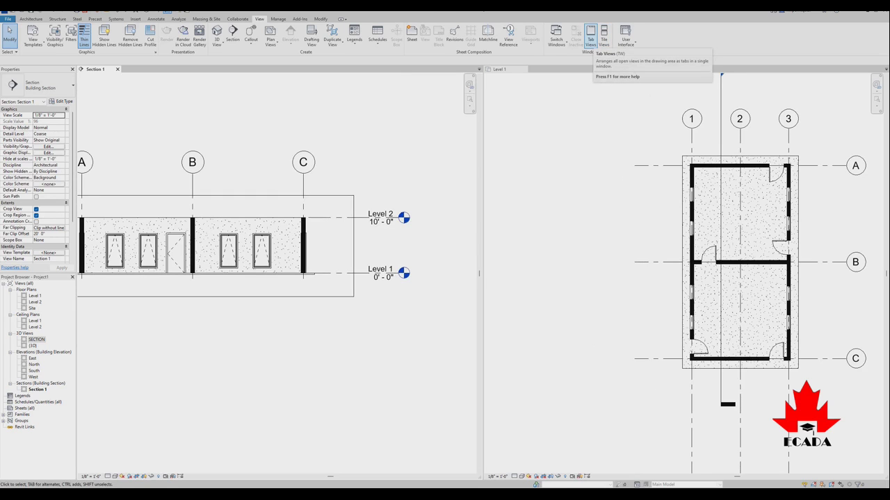
pyautogui.click(590, 34)
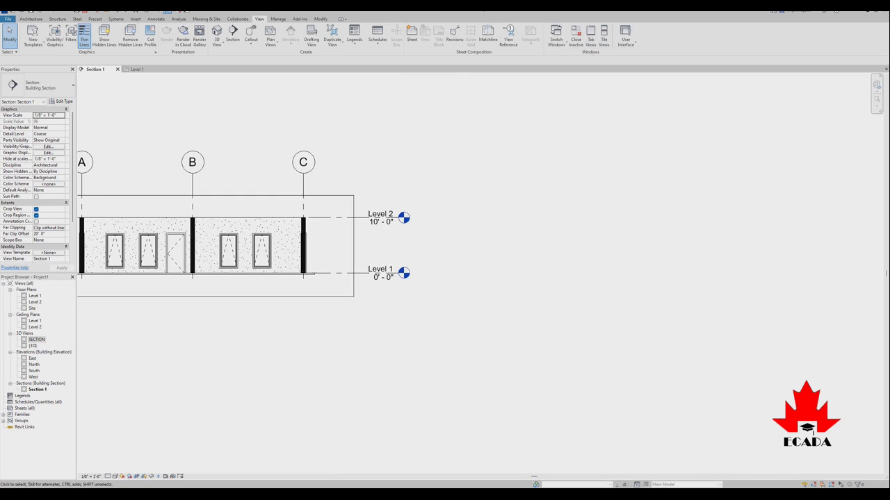
pyautogui.scroll(-3, 554, 292)
pyautogui.scroll(3, 299, 267)
pyautogui.scroll(1, 299, 268)
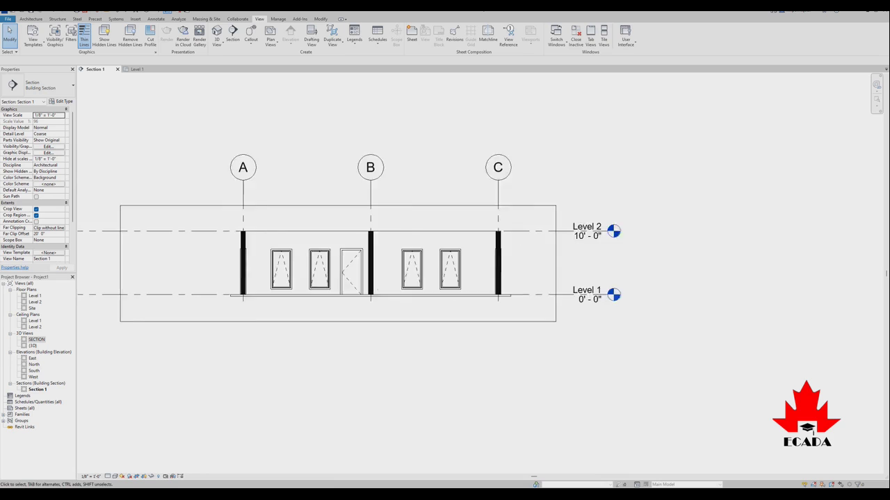
pyautogui.scroll(1, 299, 267)
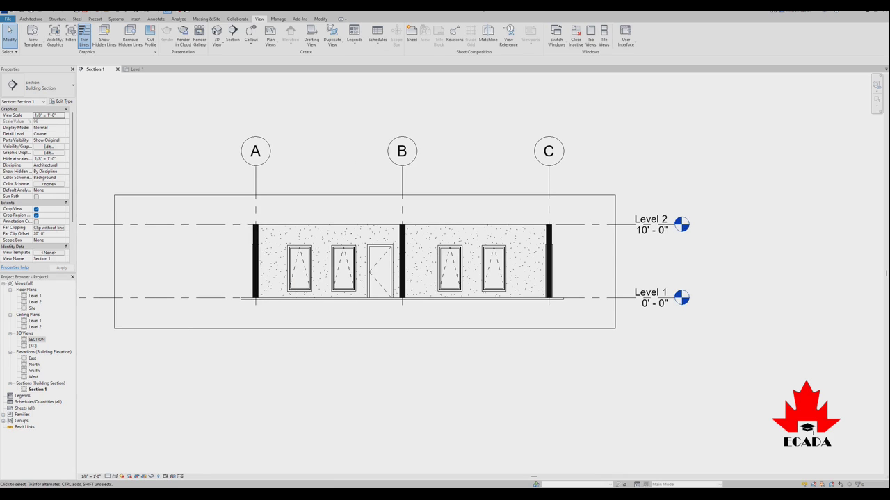
# - Select the SECTION 3D view in the Project Browser to inspect its properties
pyautogui.rightClick(36, 339)
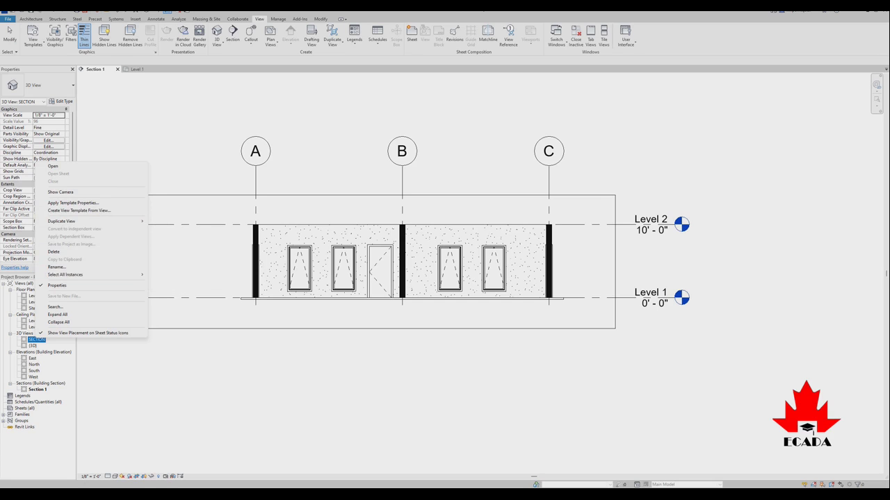
pyautogui.press('Escape')
pyautogui.scroll(-2, 390, 271)
pyautogui.scroll(2, 390, 271)
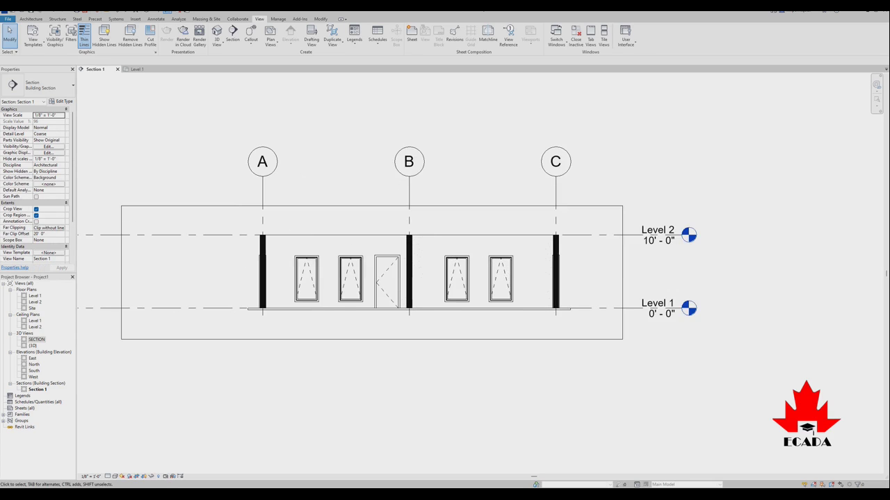
pyautogui.scroll(2, 445, 339)
pyautogui.scroll(-1, 444, 340)
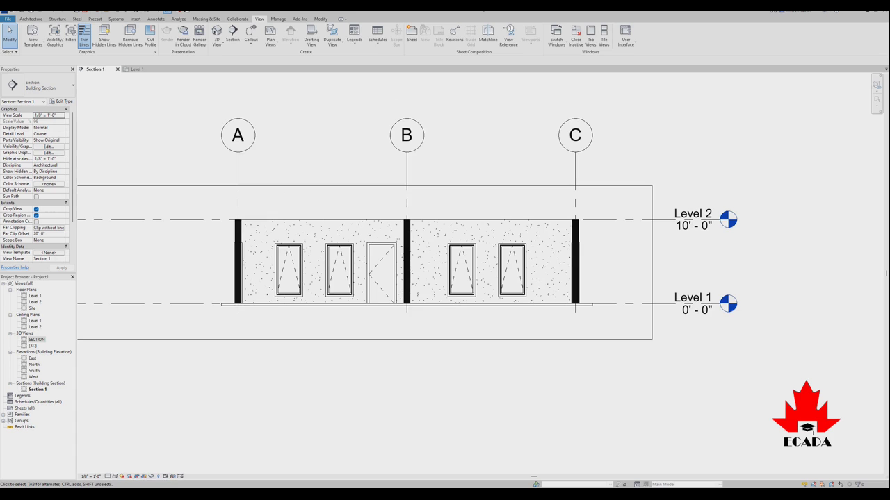
pyautogui.scroll(1, 500, 271)
pyautogui.scroll(-1, 417, 271)
pyautogui.scroll(-1, 356, 271)
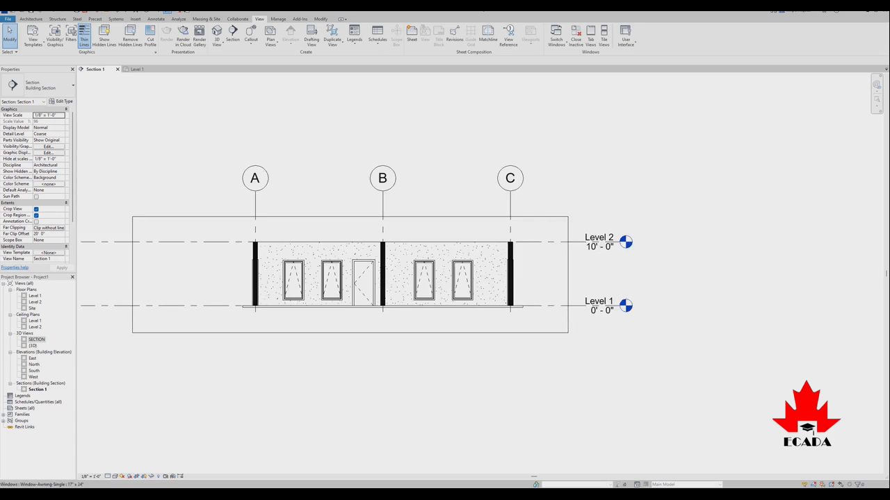
pyautogui.scroll(2, 271, 271)
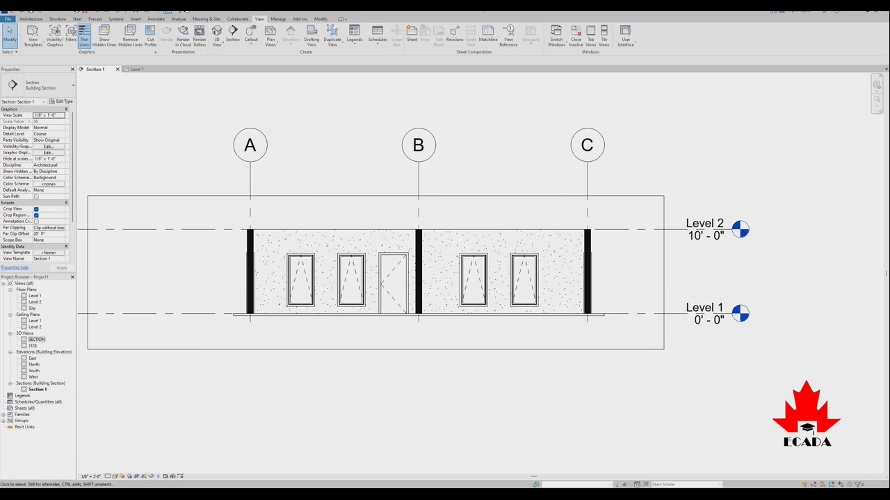
pyautogui.scroll(-1, 550, 331)
pyautogui.scroll(1, 421, 327)
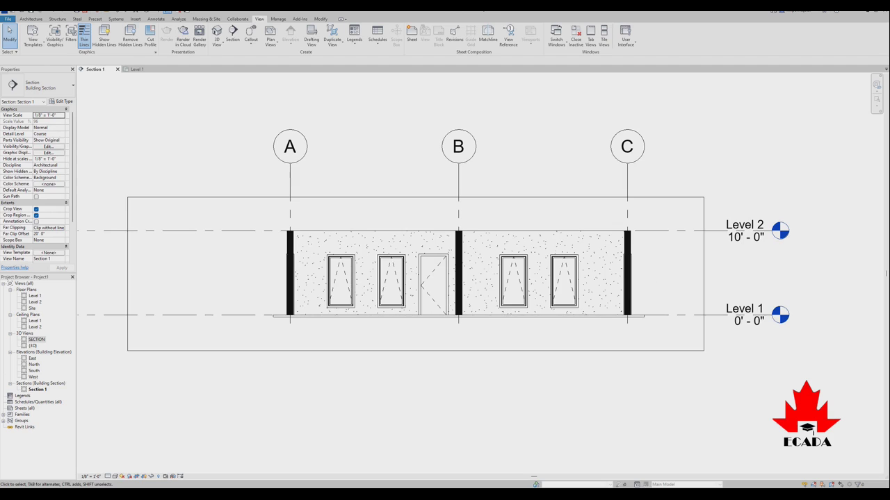
pyautogui.click(37, 339)
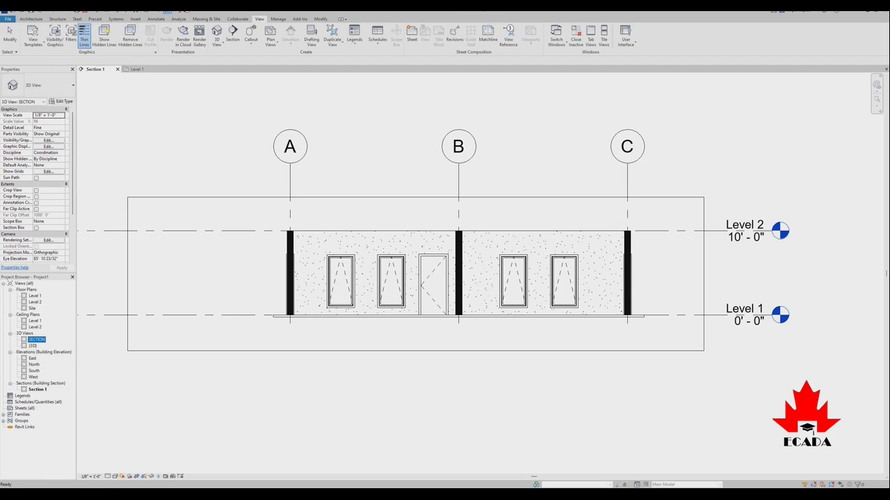
pyautogui.scroll(-2, 208, 382)
pyautogui.scroll(2, 264, 379)
pyautogui.scroll(-1, 292, 368)
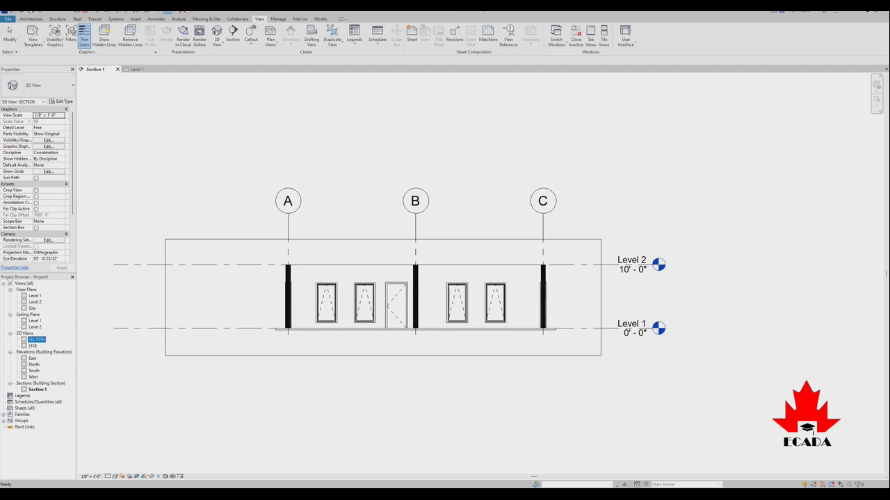
# - Tile the views from the Level 1 plan and fit the plan with ZF
pyautogui.click(136, 69)
pyautogui.scroll(-1, 576, 275)
pyautogui.scroll(-3, 549, 288)
pyautogui.scroll(3, 477, 274)
pyautogui.scroll(1, 430, 270)
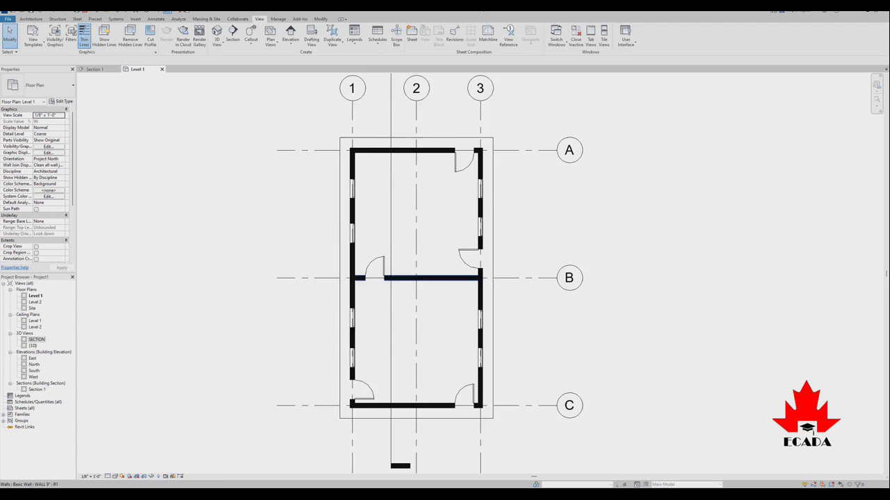
pyautogui.scroll(-1, 429, 270)
pyautogui.scroll(-1, 417, 259)
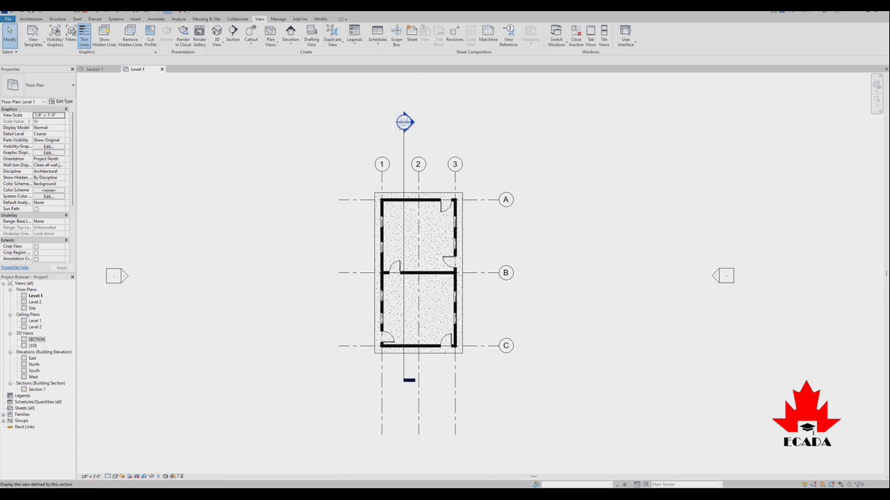
pyautogui.scroll(2, 424, 343)
pyautogui.scroll(-1, 531, 298)
pyautogui.scroll(-1, 544, 291)
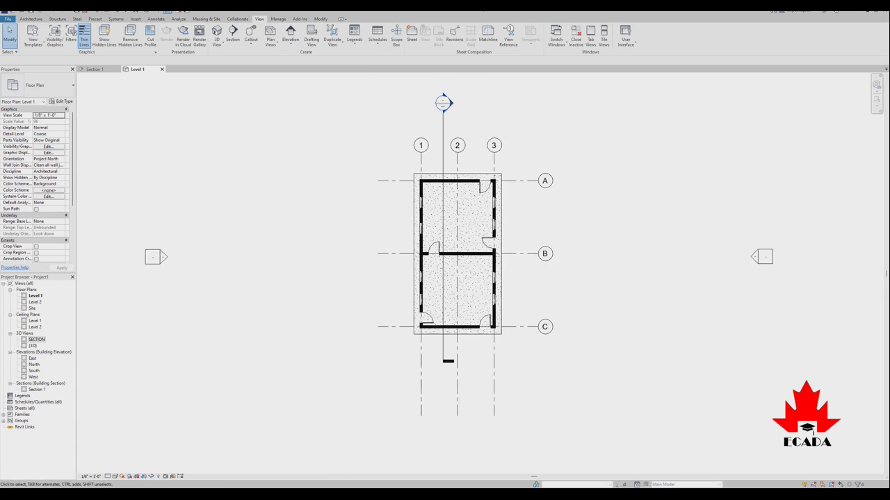
pyautogui.scroll(-1, 552, 313)
pyautogui.scroll(1, 556, 312)
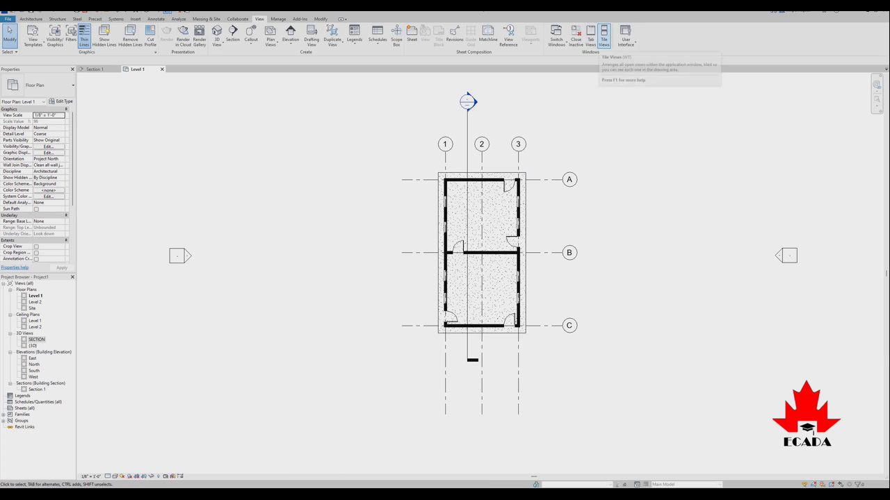
pyautogui.click(603, 36)
pyautogui.press('z')
pyautogui.press('f')
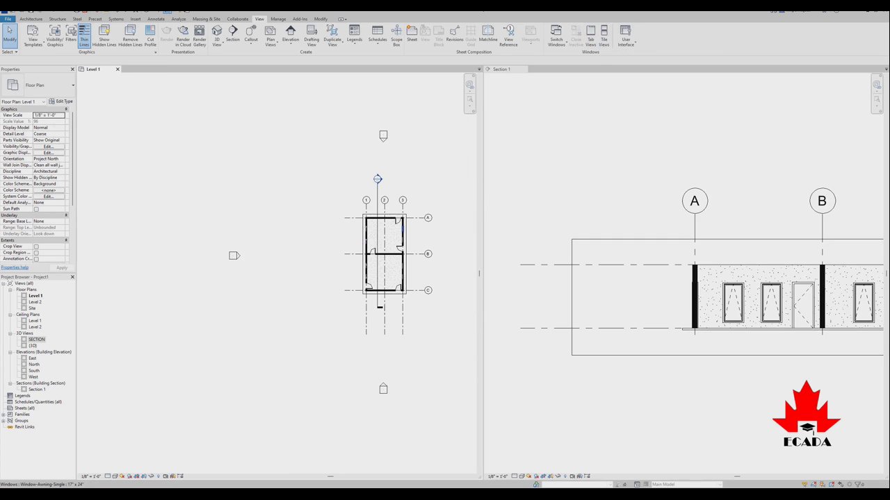
# - Make Section 1 active and zoom it to fit its window
pyautogui.click(733, 303)
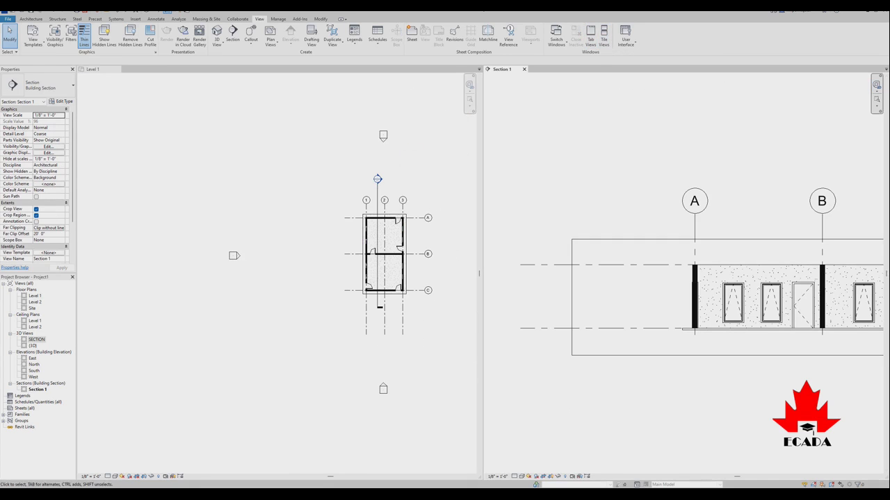
pyautogui.click(877, 99)
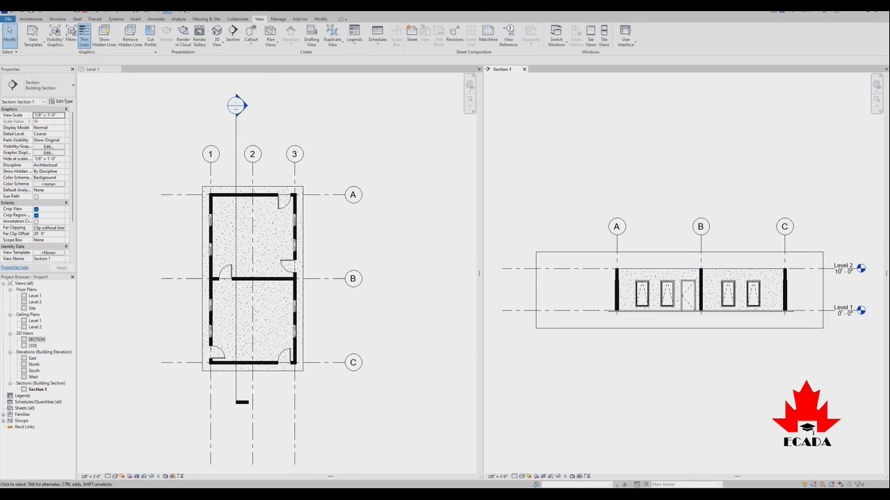
pyautogui.press('z')
pyautogui.press('a')
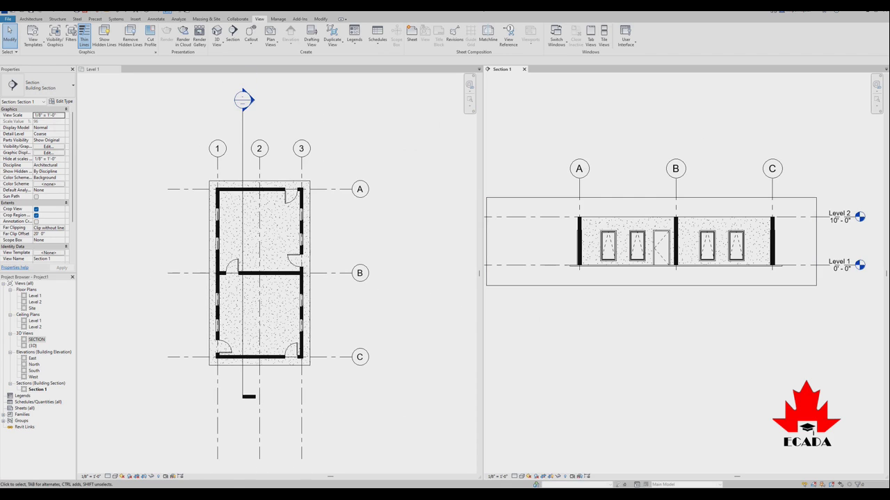
pyautogui.scroll(-2, 650, 208)
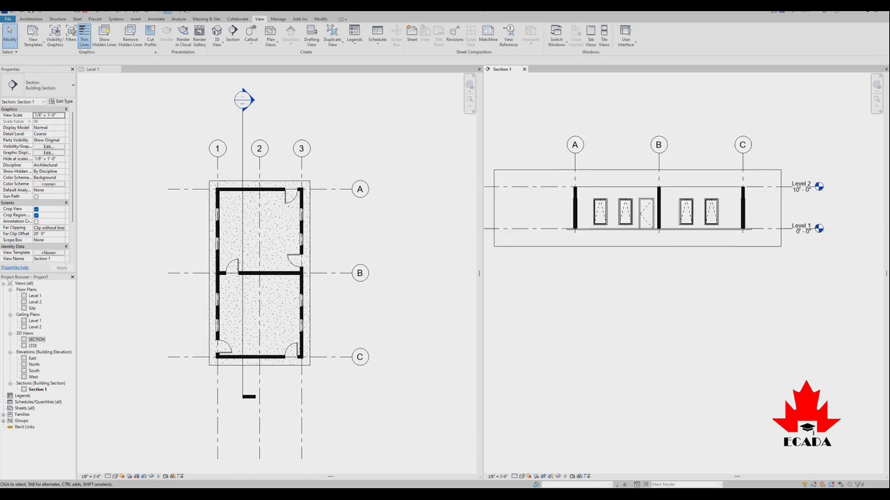
pyautogui.moveTo(632, 195); pyautogui.dragTo(661, 177, button='middle')
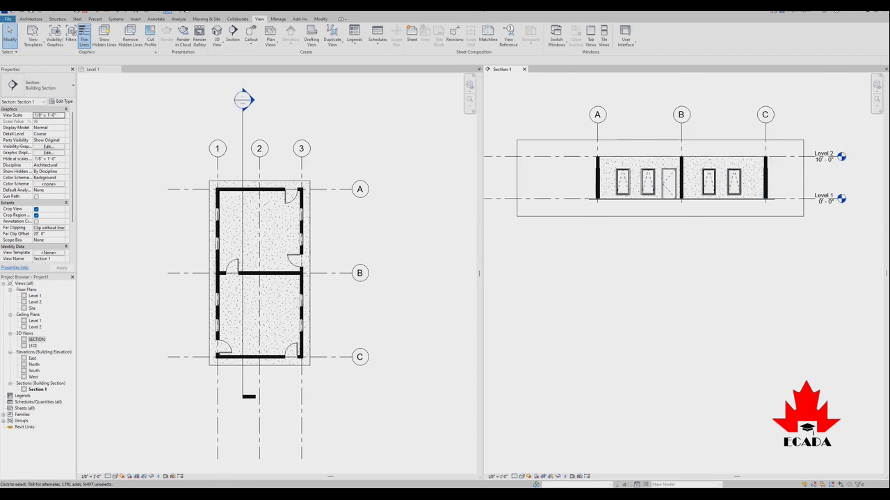
pyautogui.scroll(1, 699, 174)
pyautogui.scroll(1, 698, 174)
pyautogui.scroll(-1, 699, 174)
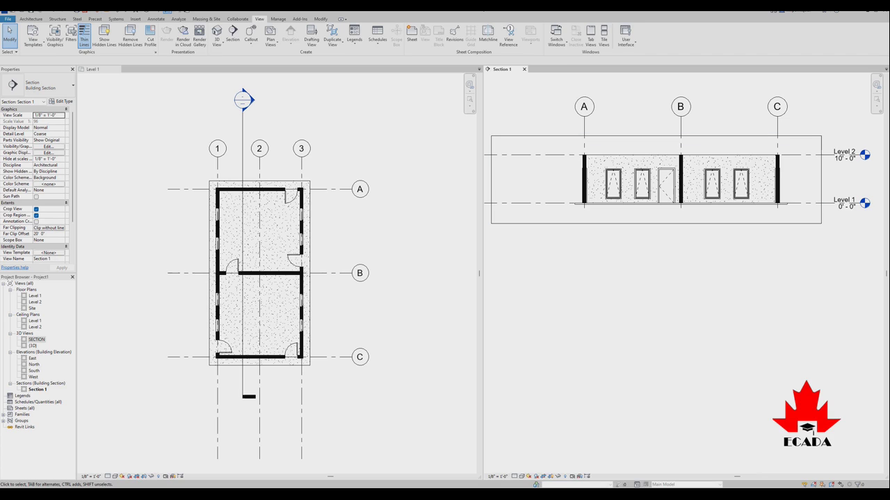
pyautogui.rightClick(699, 238)
pyautogui.click(736, 317)
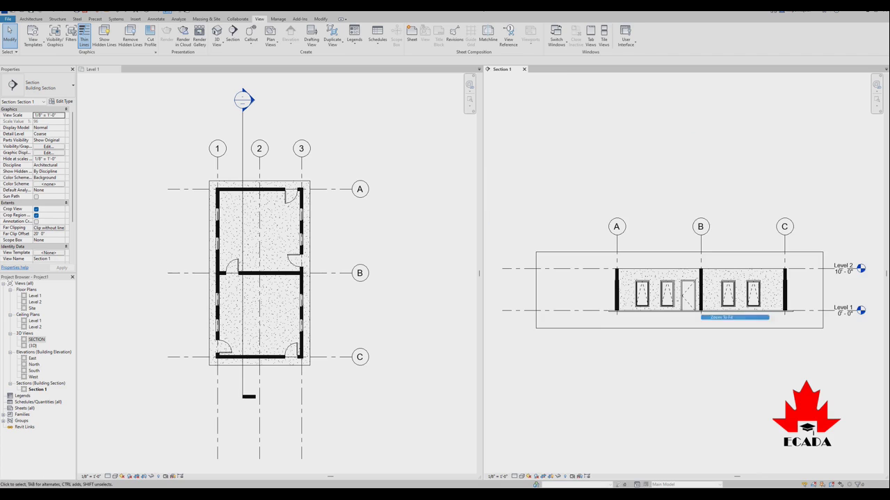